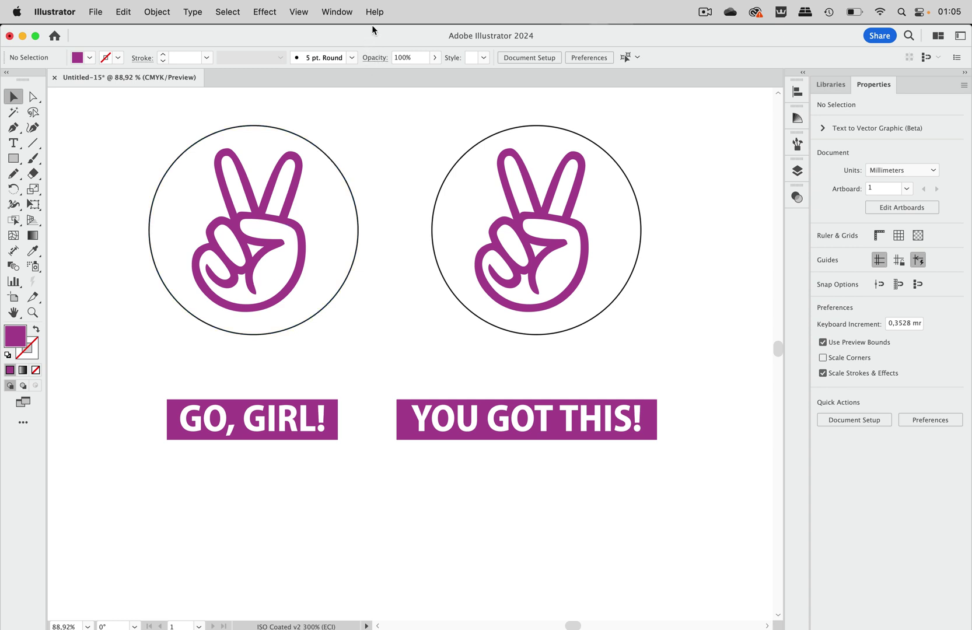
- Show the Brushes panel and save the GO, GIRL! banner as an art brush with default options
click(339, 11)
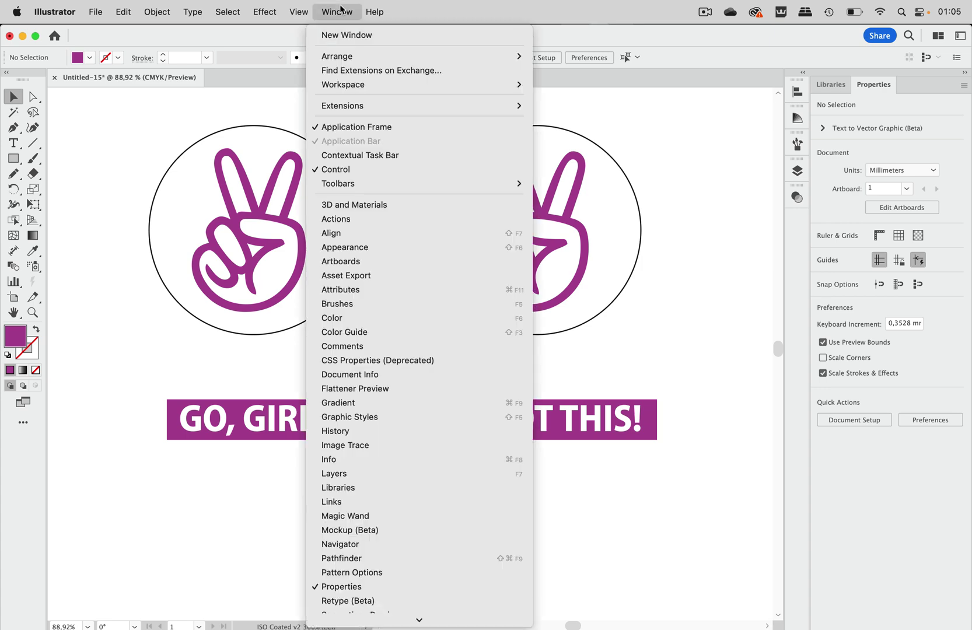
click(352, 304)
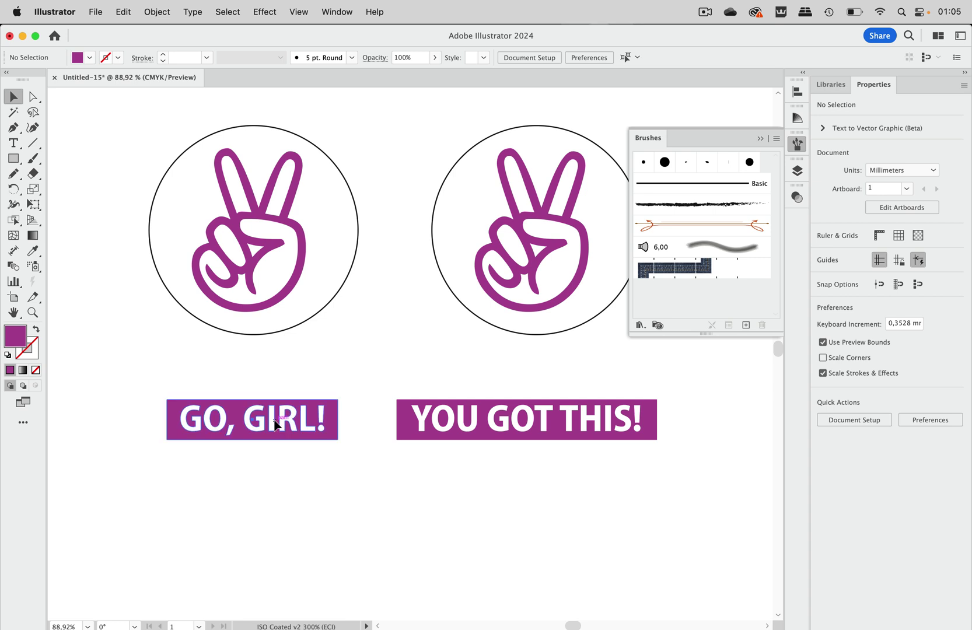
drag(274, 419, 681, 299)
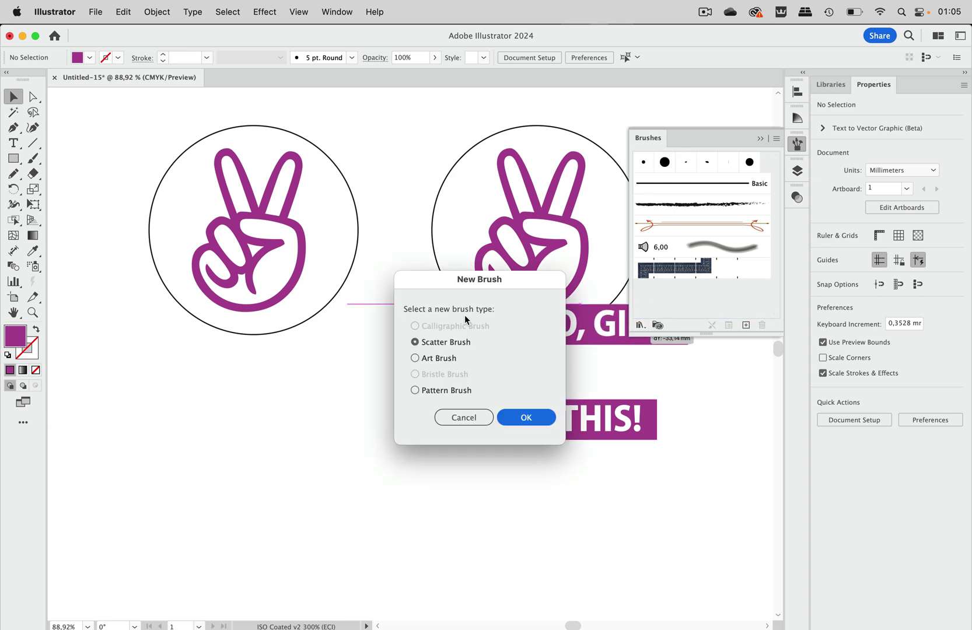
click(440, 358)
click(534, 417)
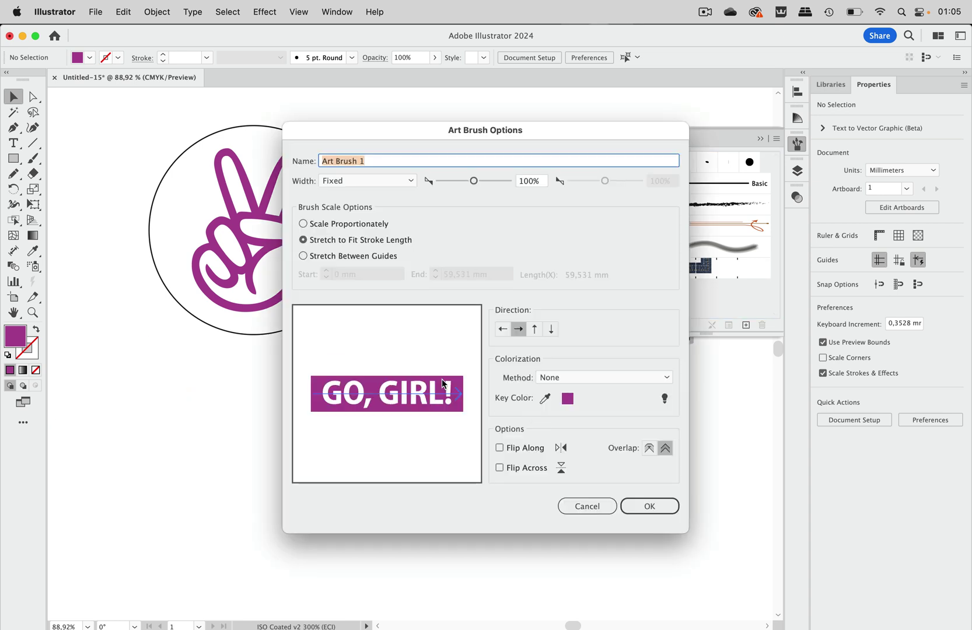
click(650, 506)
scroll(374, 300, down, 1)
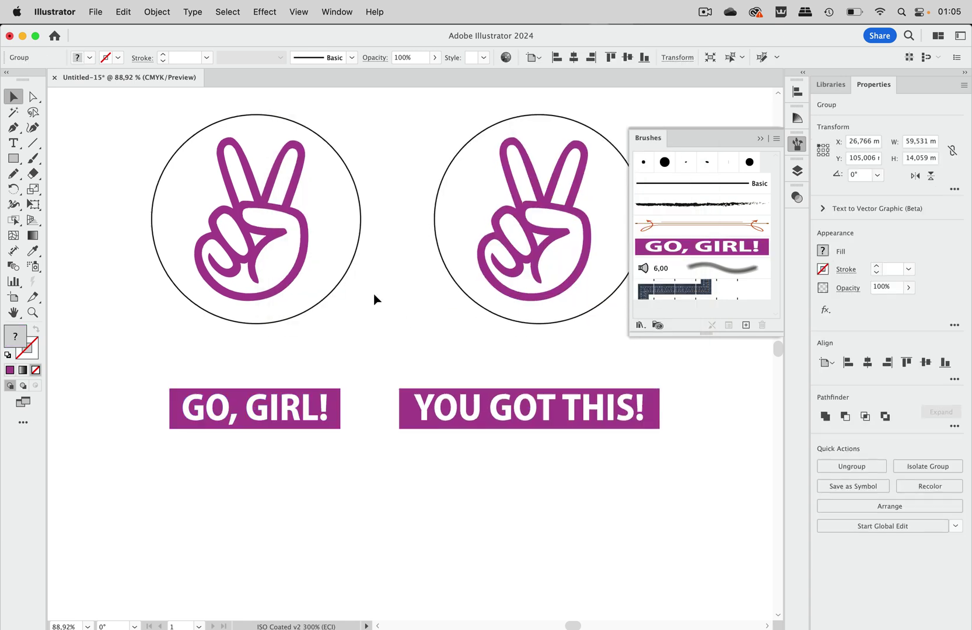
scroll(374, 300, down, 3)
drag(368, 174, 367, 513)
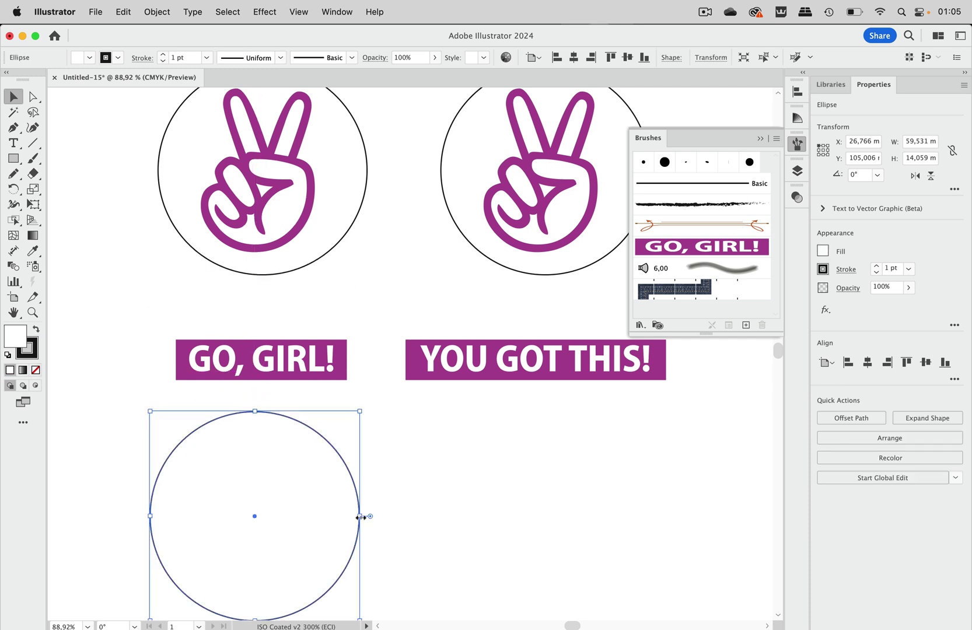
scroll(360, 516, down, 3)
scroll(425, 473, down, 3)
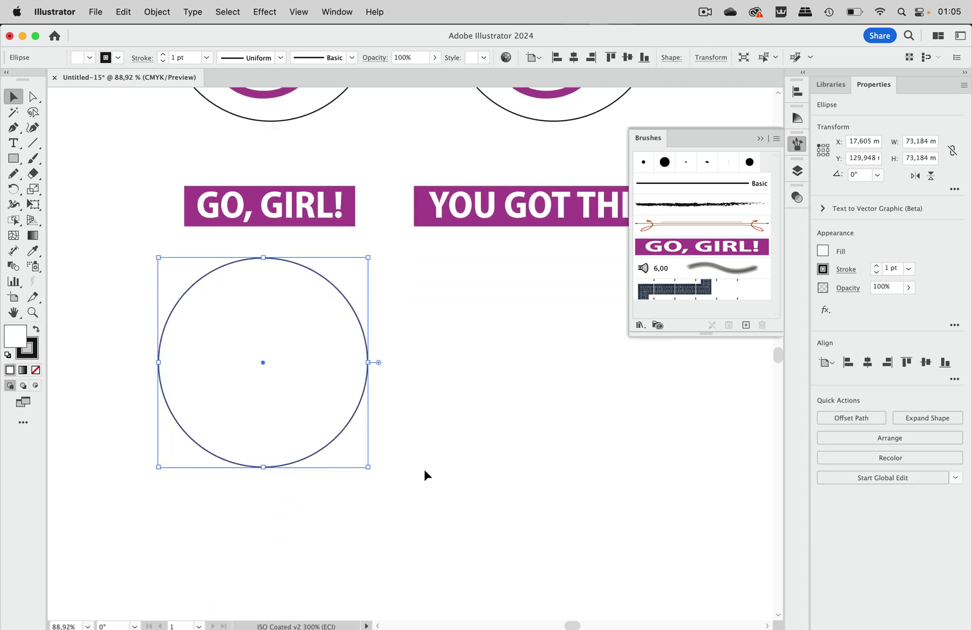
click(678, 249)
scroll(434, 348, up, 1)
scroll(435, 348, up, 1)
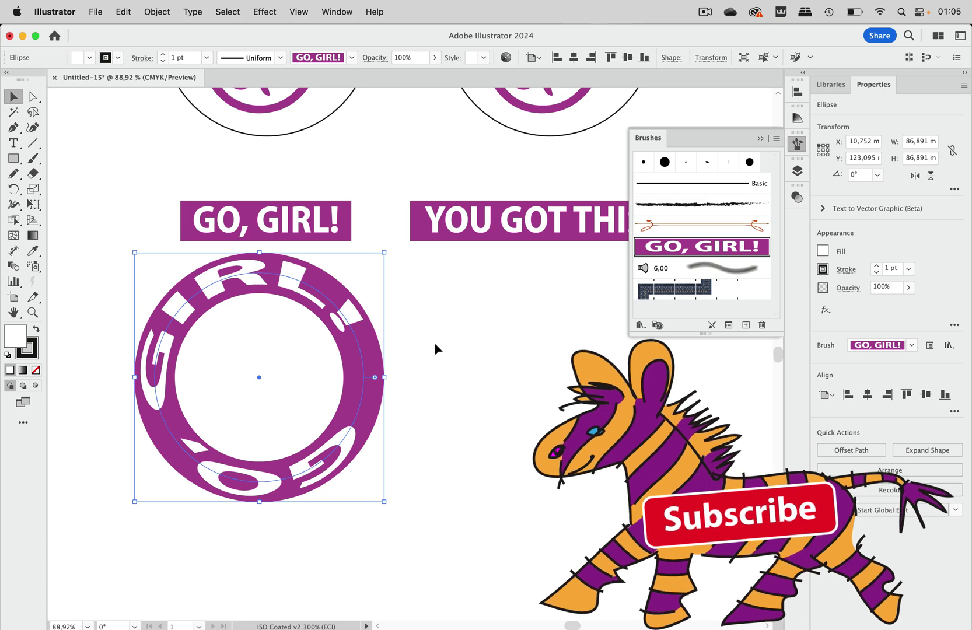
key(ctrl+z)
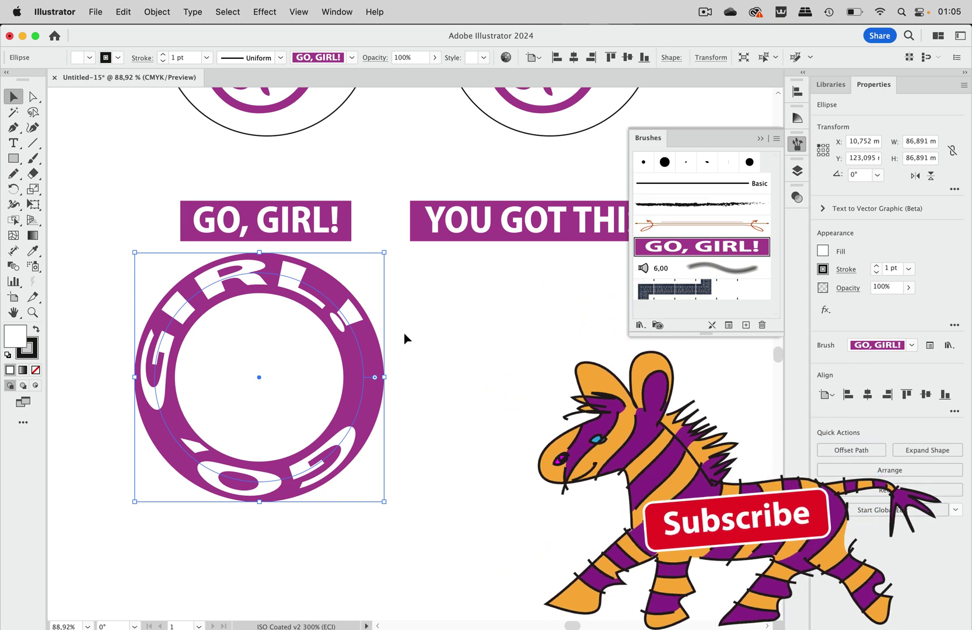
key(ctrl+z)
scroll(404, 333, up, 5)
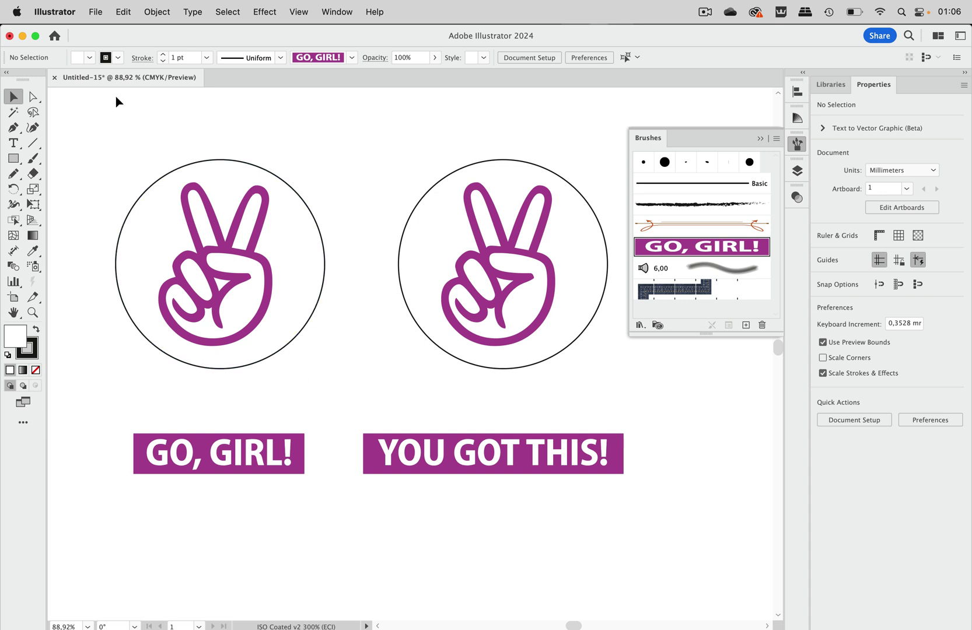
- Cut the left circle's path at its top anchor point using Direct Selection
click(34, 98)
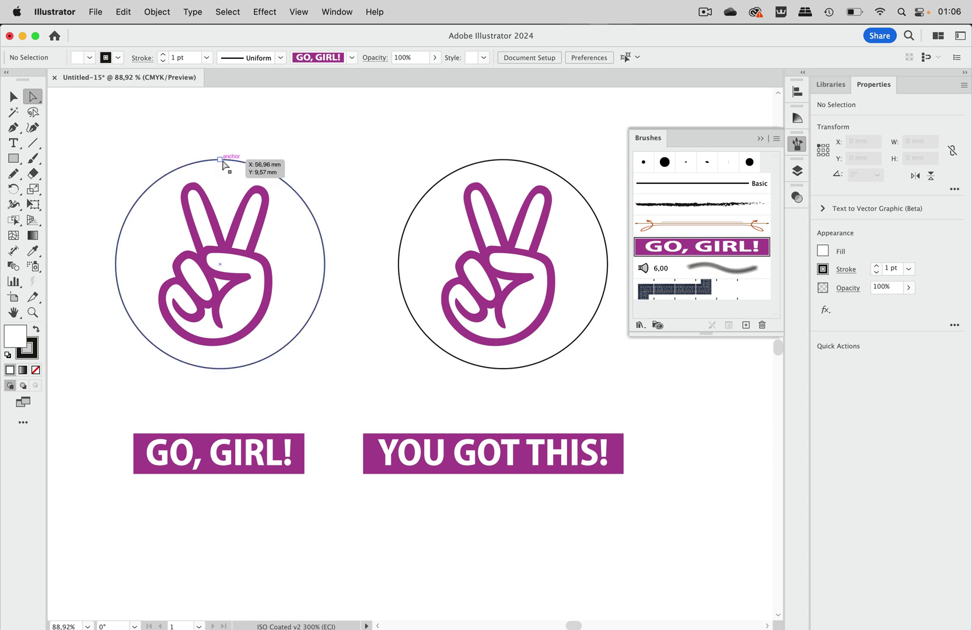
click(220, 160)
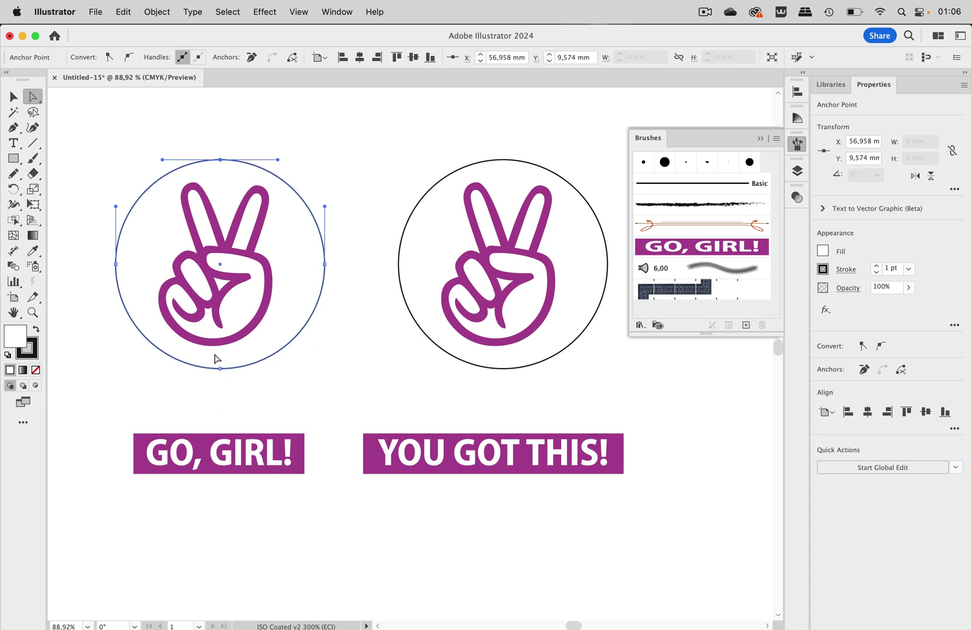
click(222, 160)
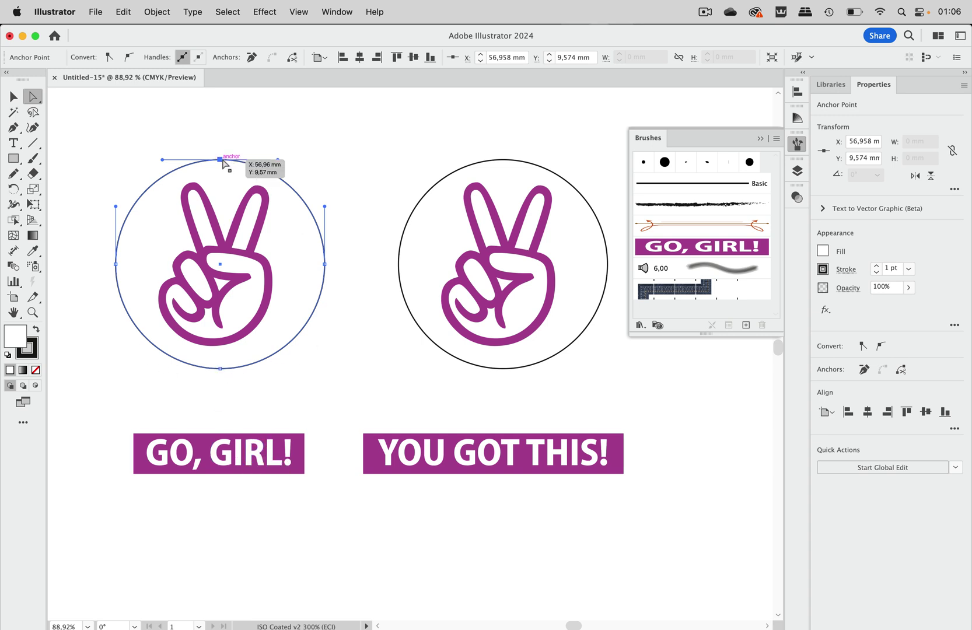
click(295, 60)
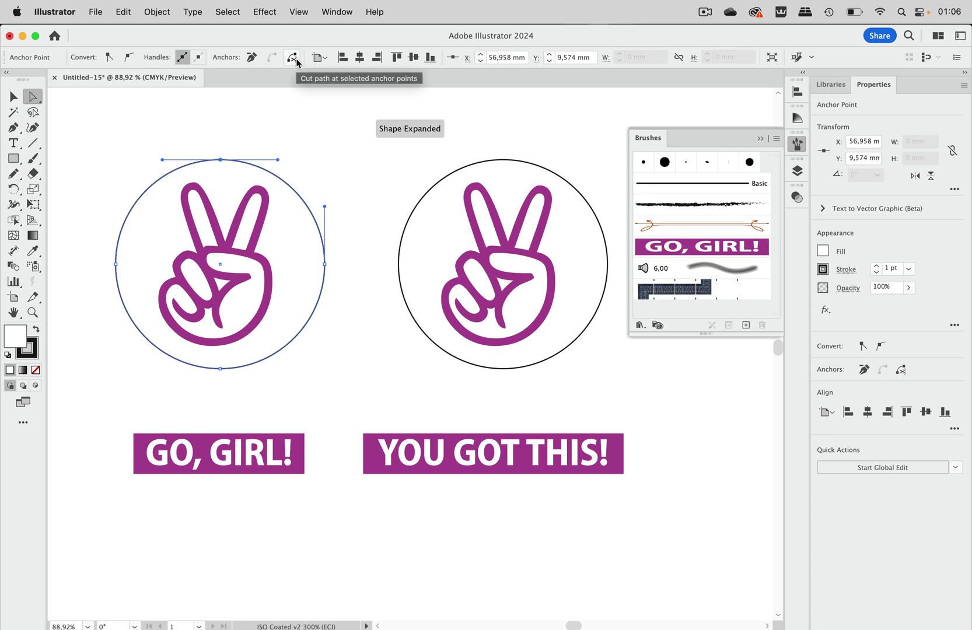
- Cut the right circle at its top anchor, then reselect the whole left circle
click(503, 161)
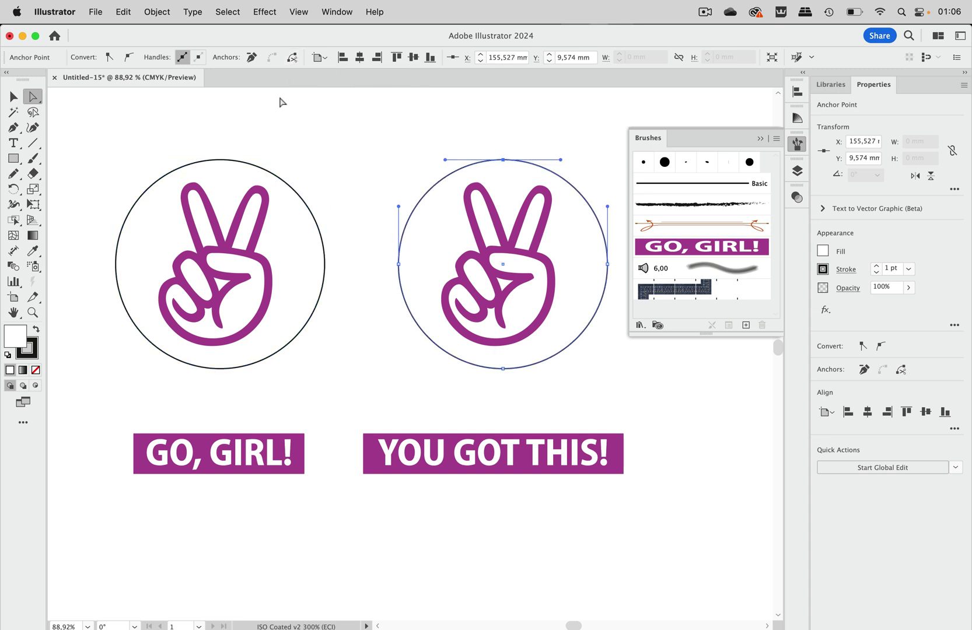
click(293, 60)
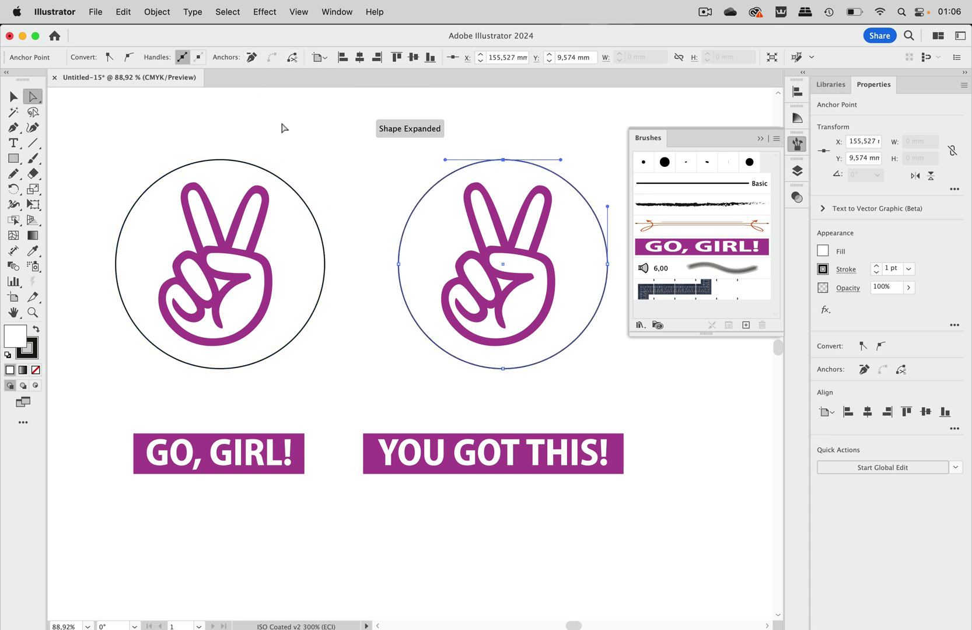
click(283, 127)
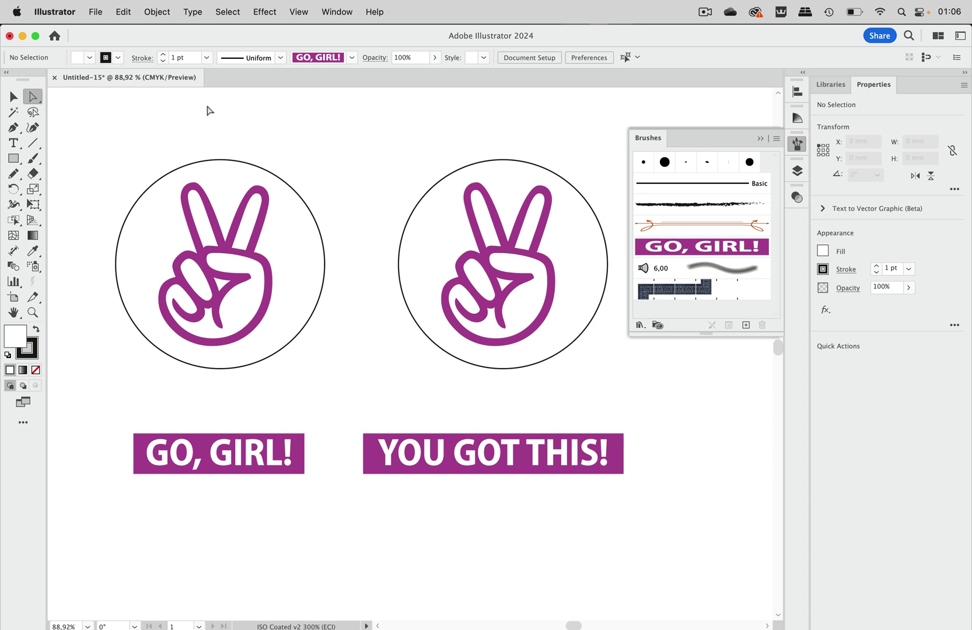
key(v)
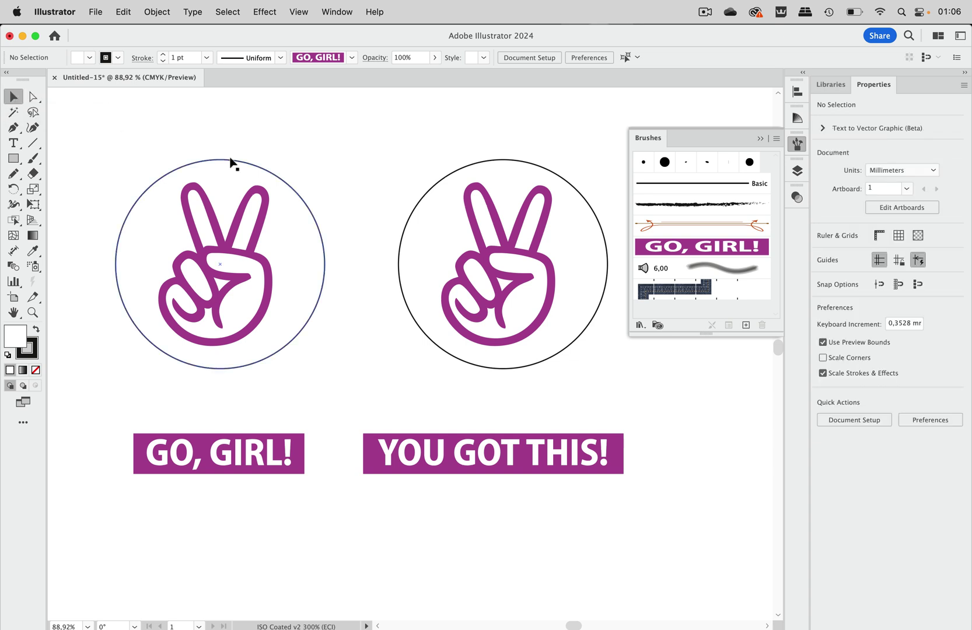
click(231, 162)
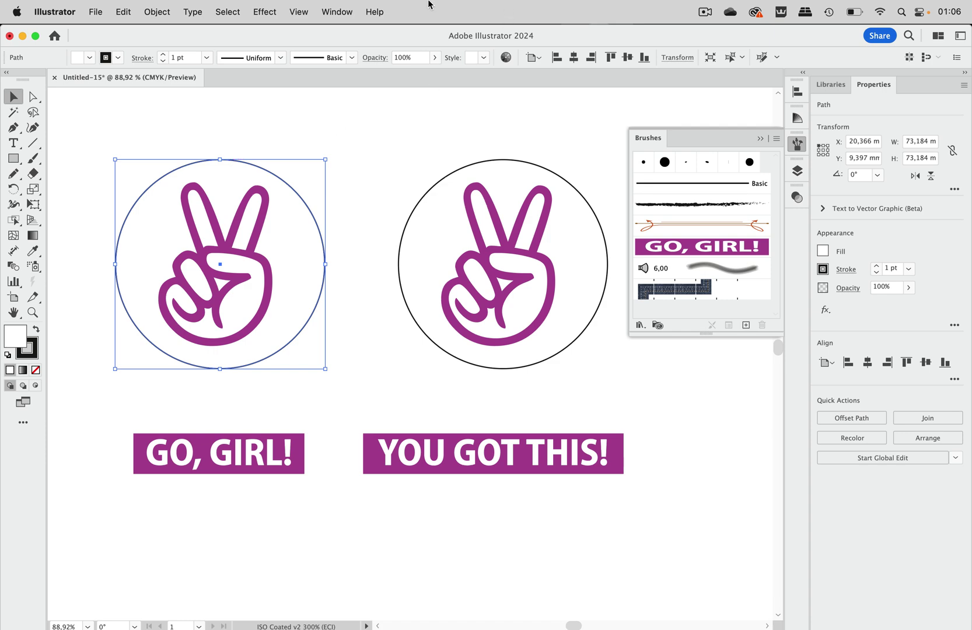
- Show the Document Info panel with Objects details and move it out of the way
click(336, 12)
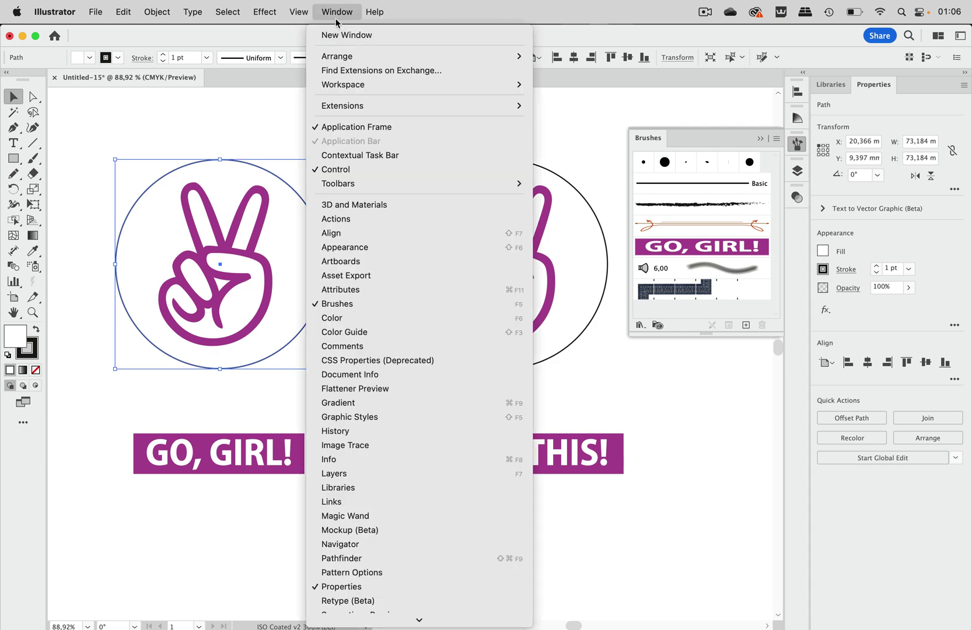
click(392, 375)
mouse_move(579, 355)
mouse_down()
mouse_move(471, 272)
mouse_move(416, 129)
mouse_up()
click(504, 139)
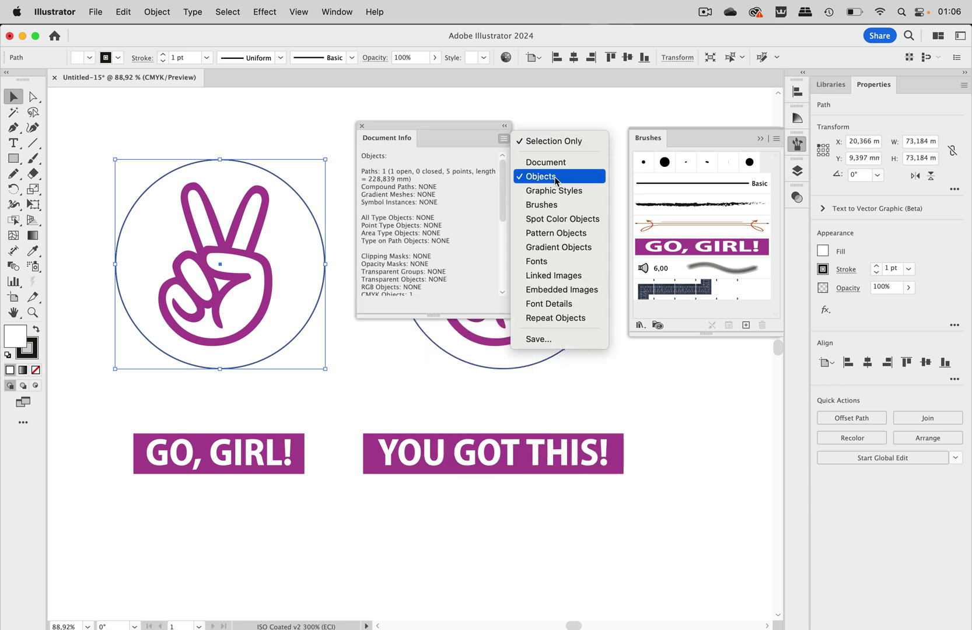
click(486, 141)
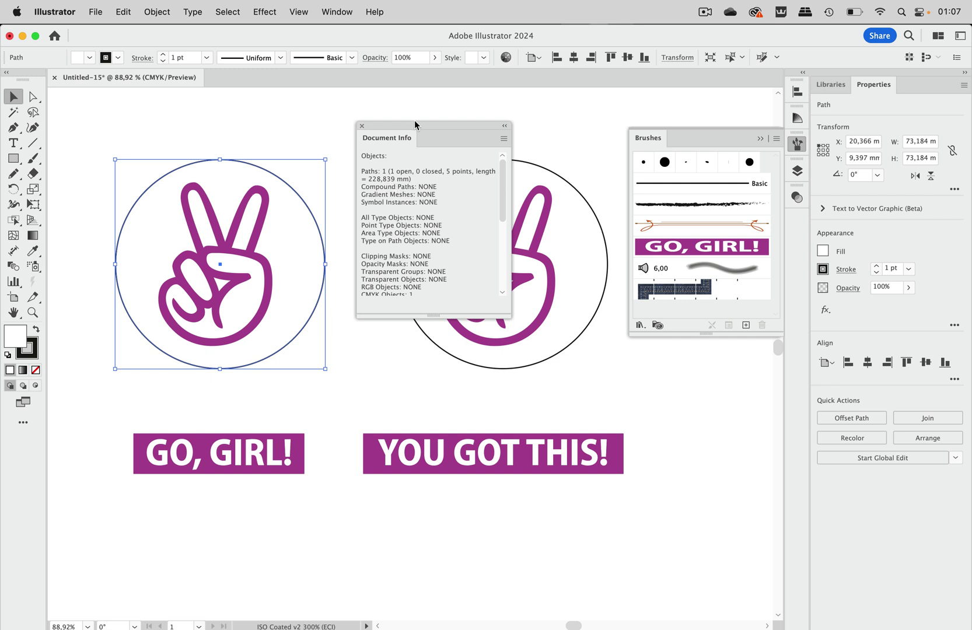
drag(419, 122, 520, 94)
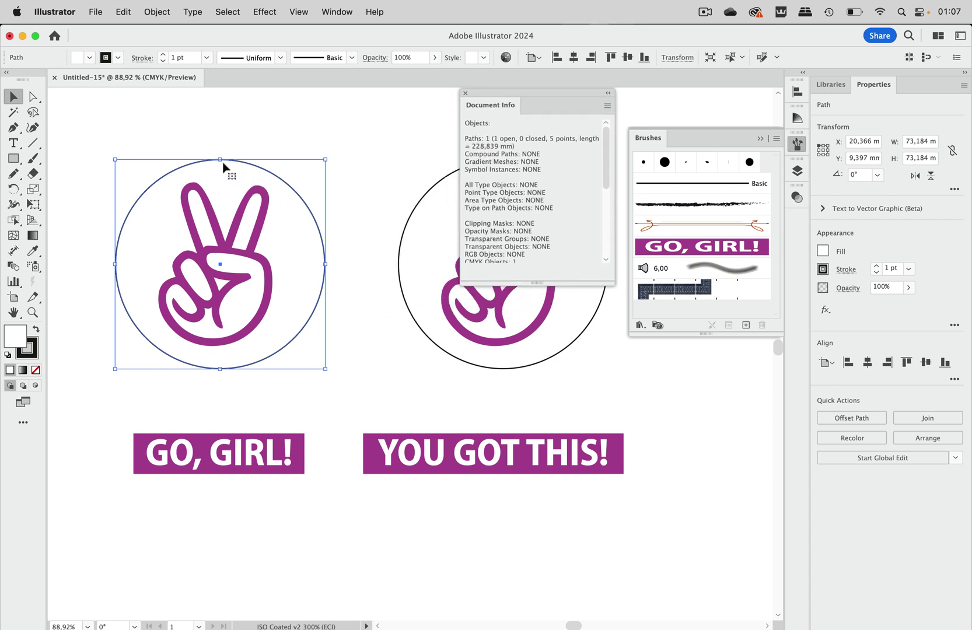
click(13, 158)
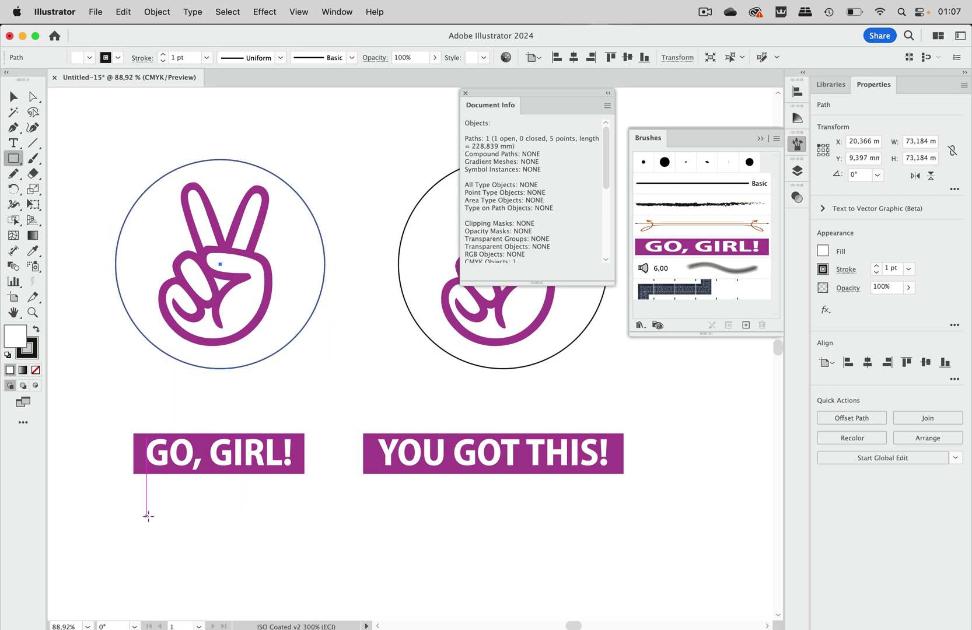
- Draw a long thin rectangle below the banners and set its width to 228,866 mm
mouse_move(136, 515)
mouse_down()
mouse_move(472, 555)
mouse_move(702, 564)
mouse_move(702, 555)
mouse_up()
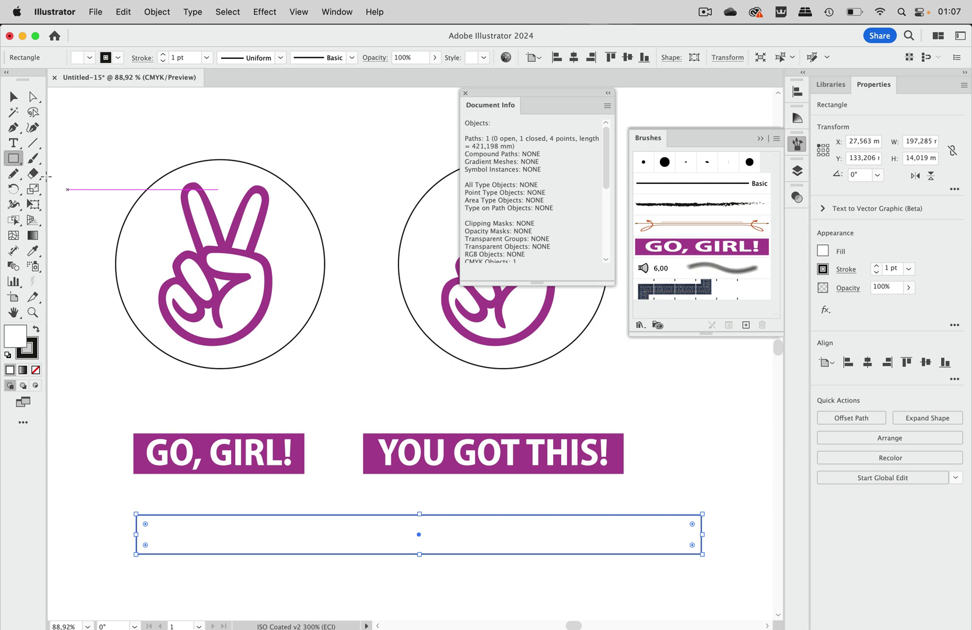
click(14, 97)
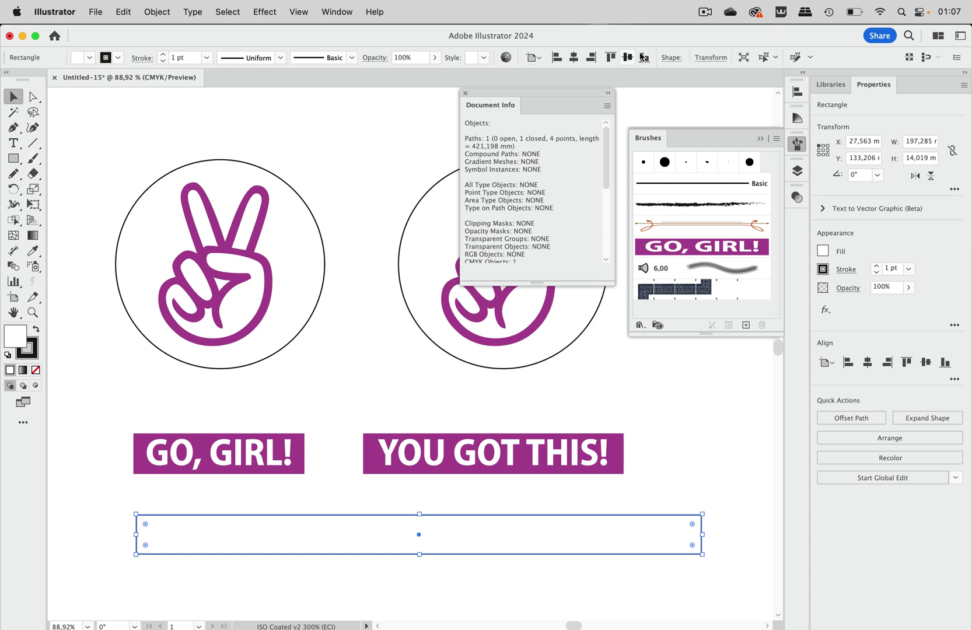
click(713, 59)
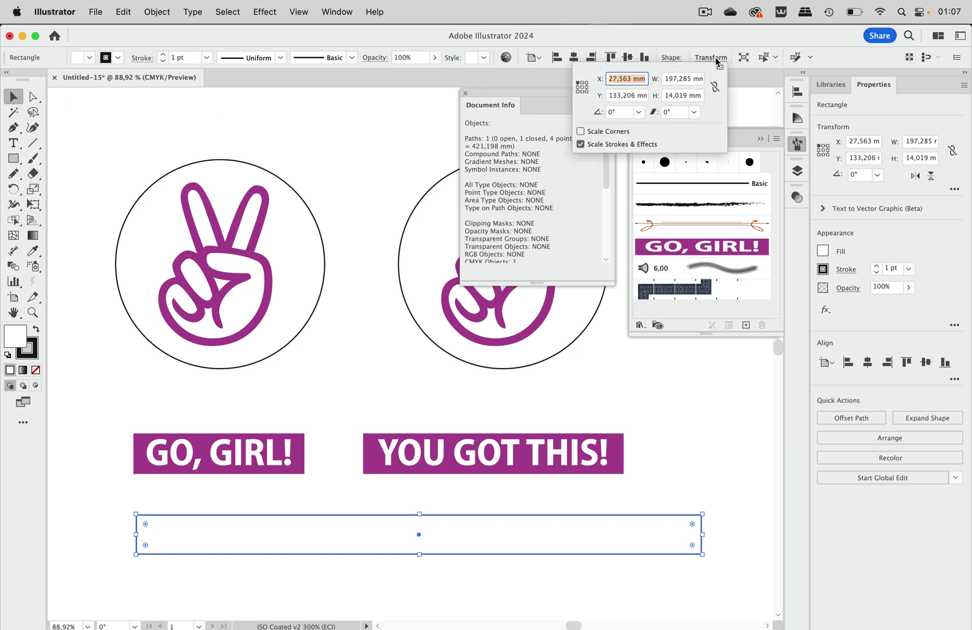
double_click(683, 79)
text(228,839)
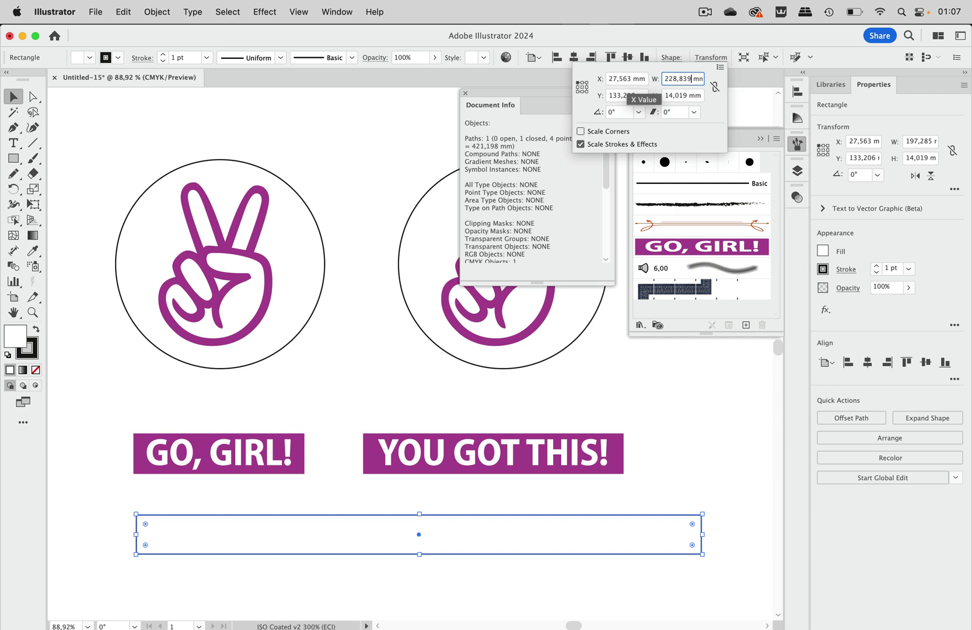
key(Return)
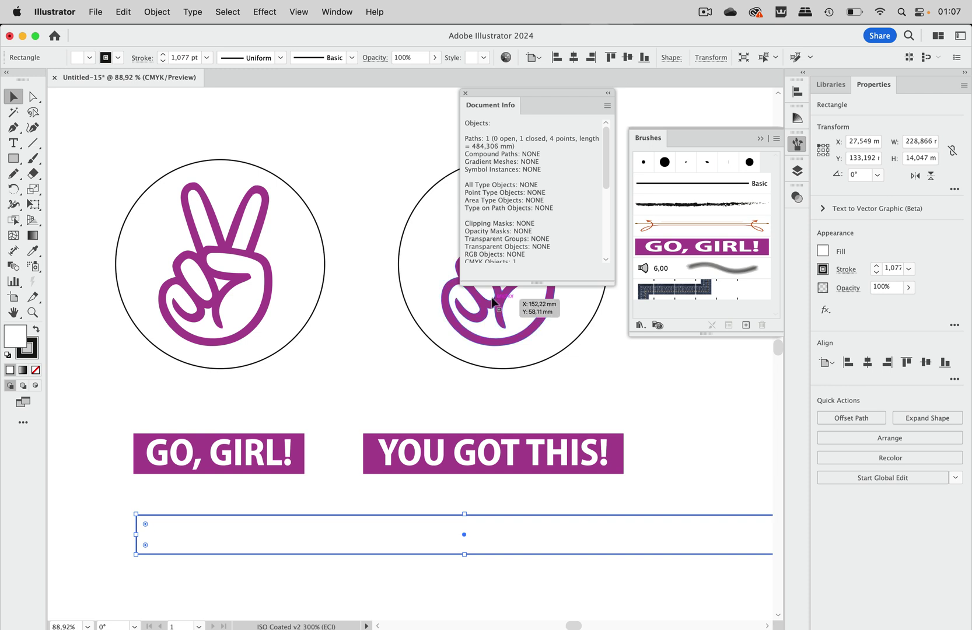
scroll(113, 190, left, 1)
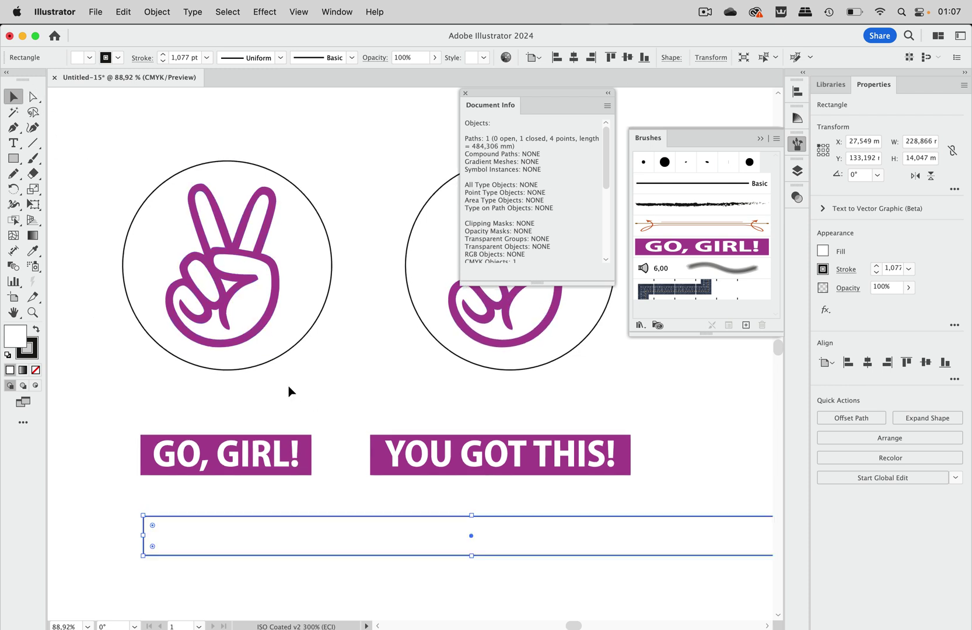
- Give the rectangle no fill and position it to frame both banners
drag(263, 516, 284, 481)
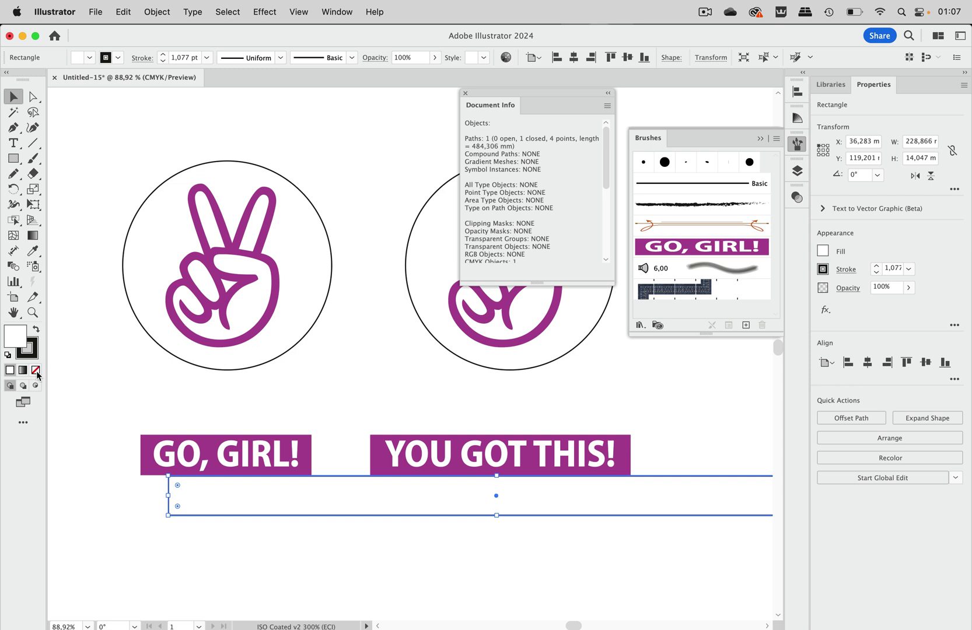
click(36, 371)
drag(334, 481, 308, 440)
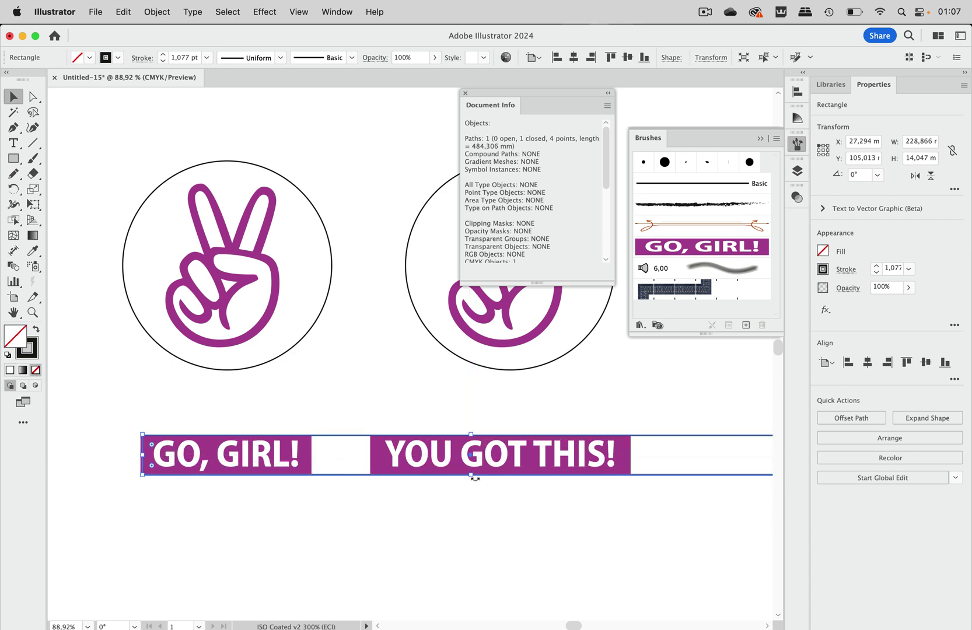
drag(471, 476, 470, 475)
scroll(349, 440, down, 3)
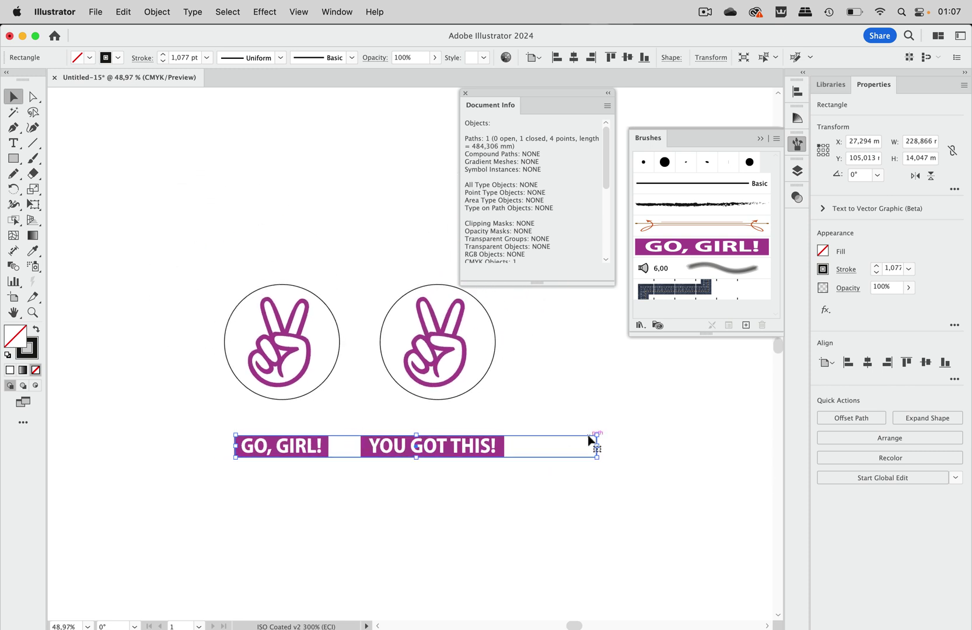
- Move the rectangle down, place GO, GIRL! inside it, and close Document Info
drag(589, 441, 427, 509)
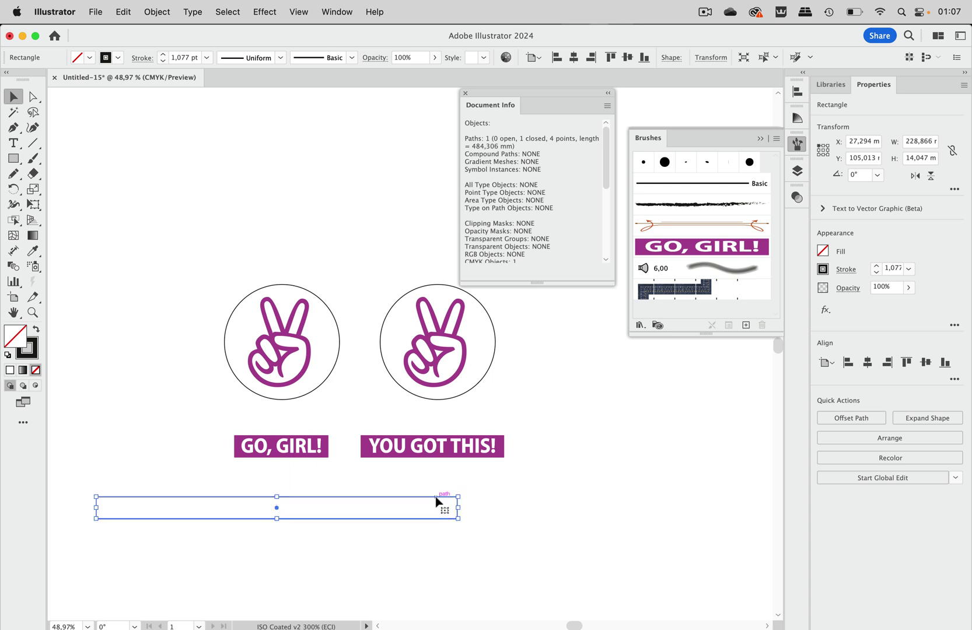
drag(308, 445, 301, 506)
scroll(300, 507, left, 2)
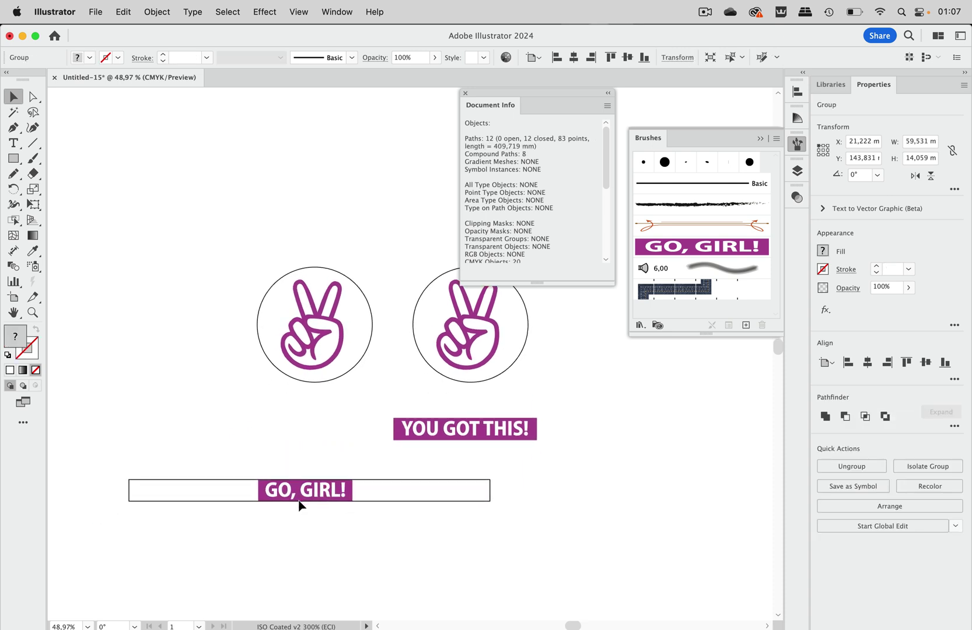
scroll(360, 455, up, 3)
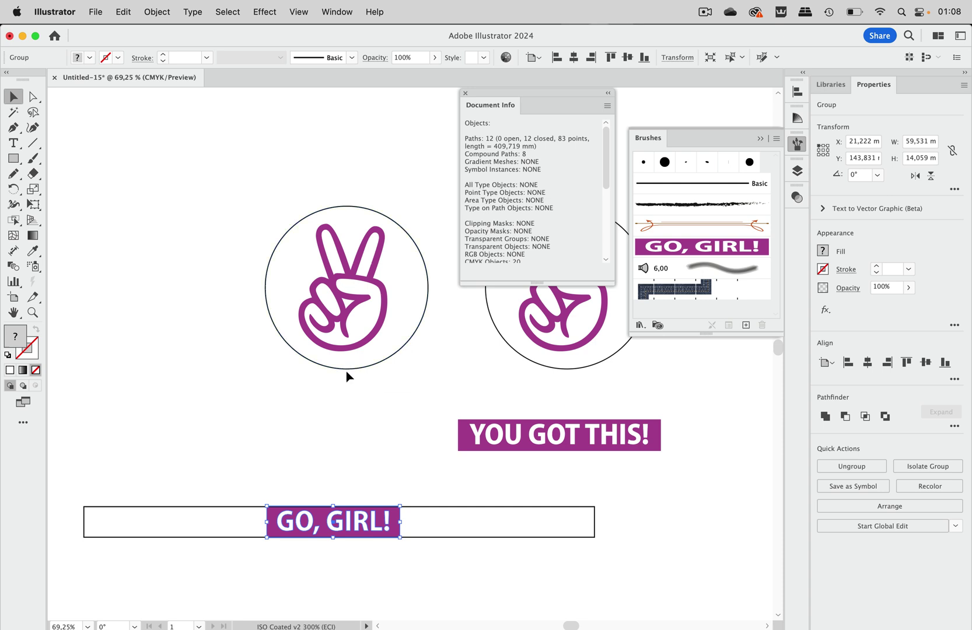
click(427, 506)
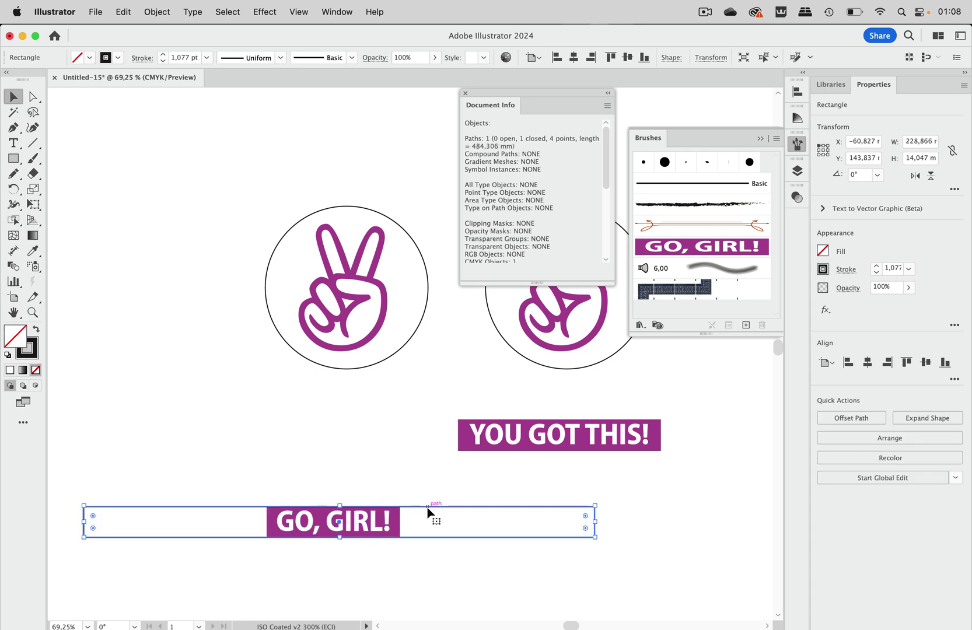
click(466, 93)
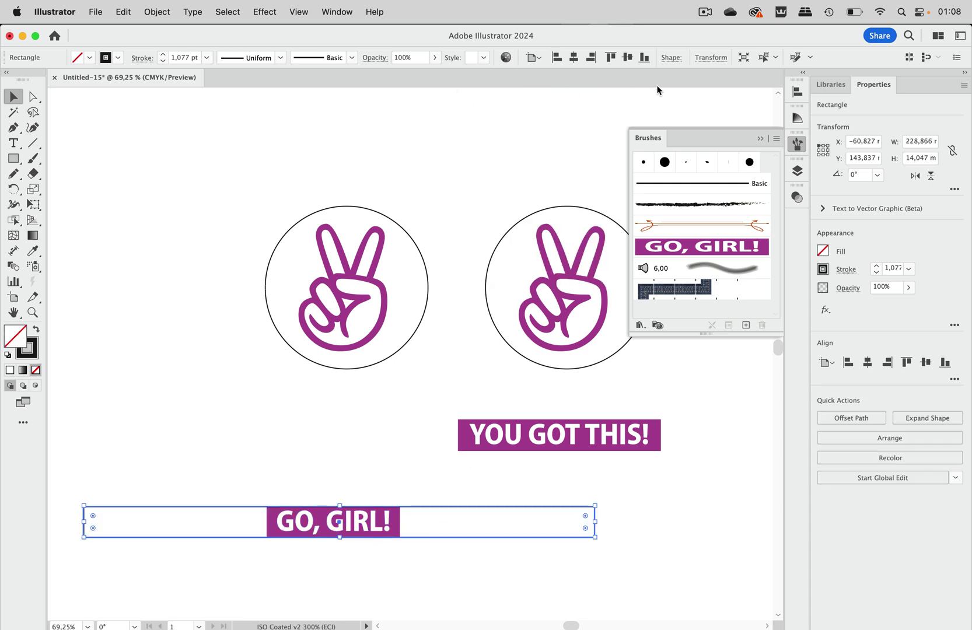
- Double the rectangle's height in the Transform panel, anchored at the bottom-centre reference point
click(712, 58)
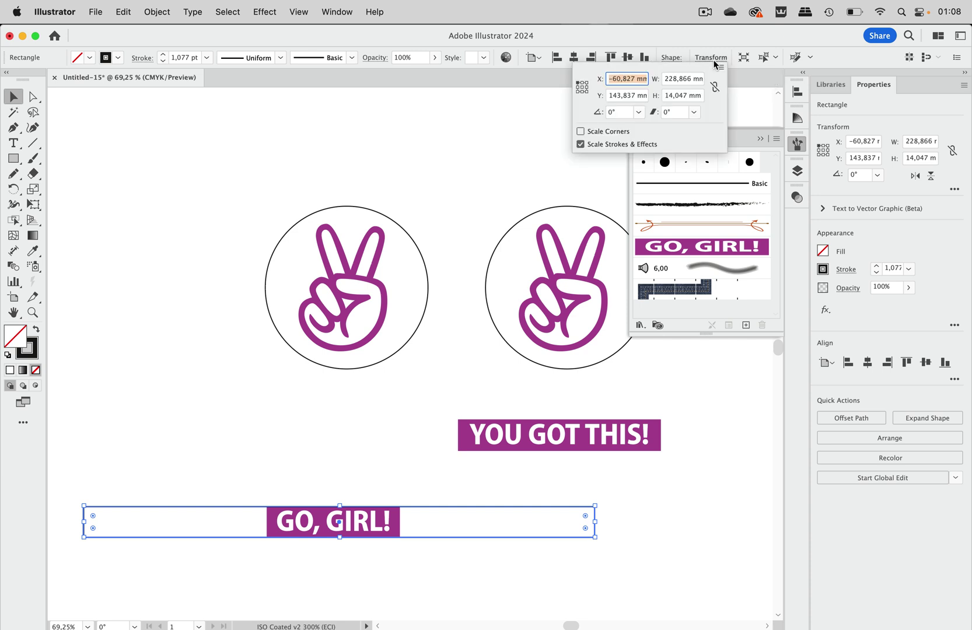
click(689, 98)
text(*2)
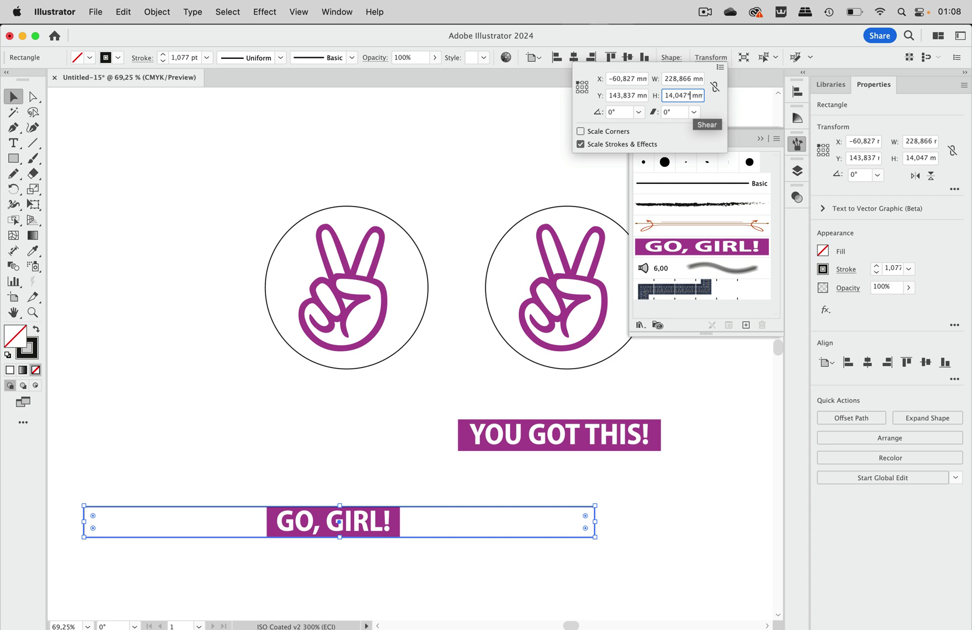
click(581, 92)
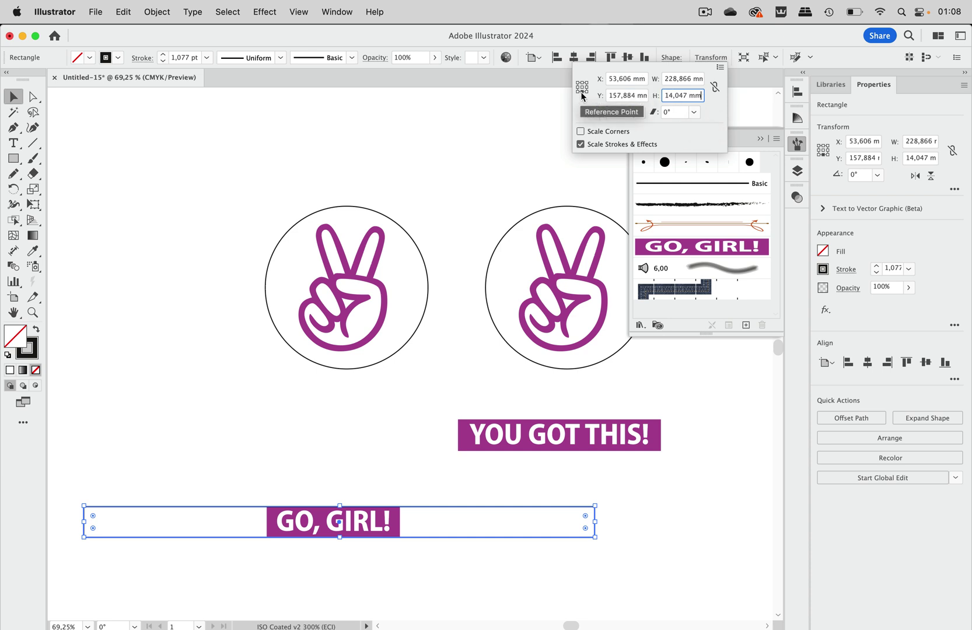
double_click(686, 97)
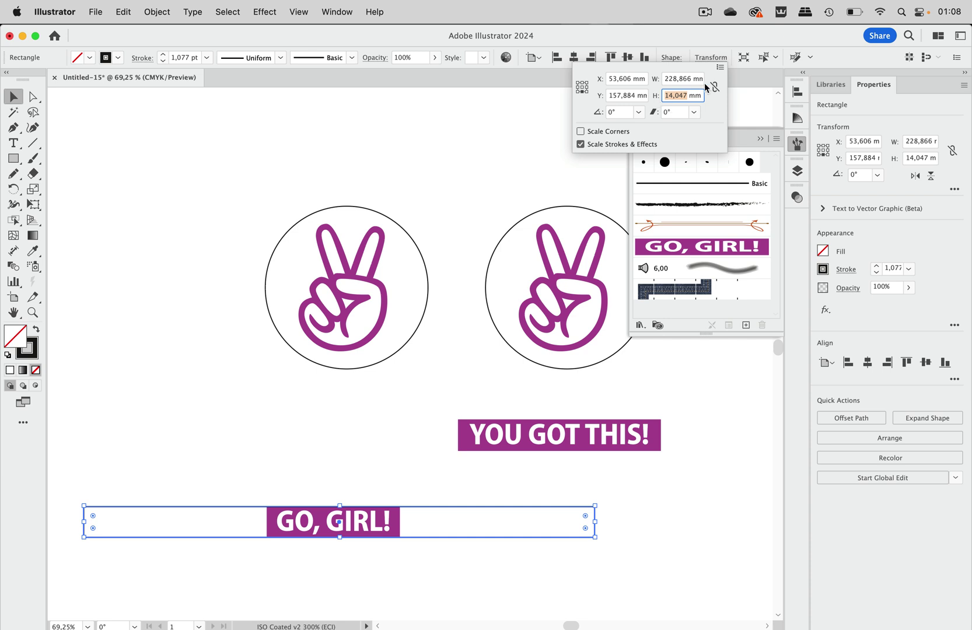
click(685, 93)
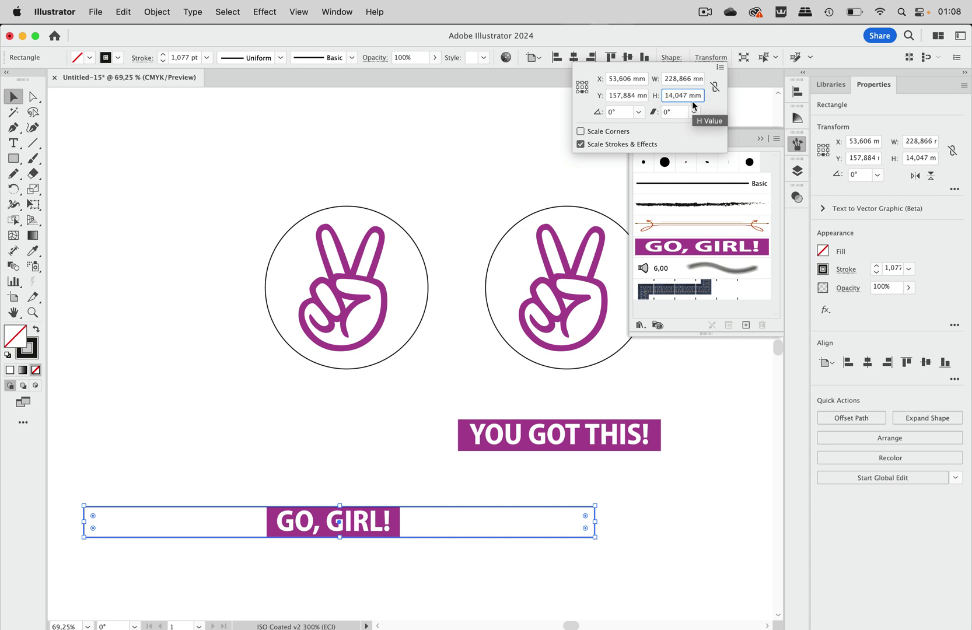
text(2)
key(Return)
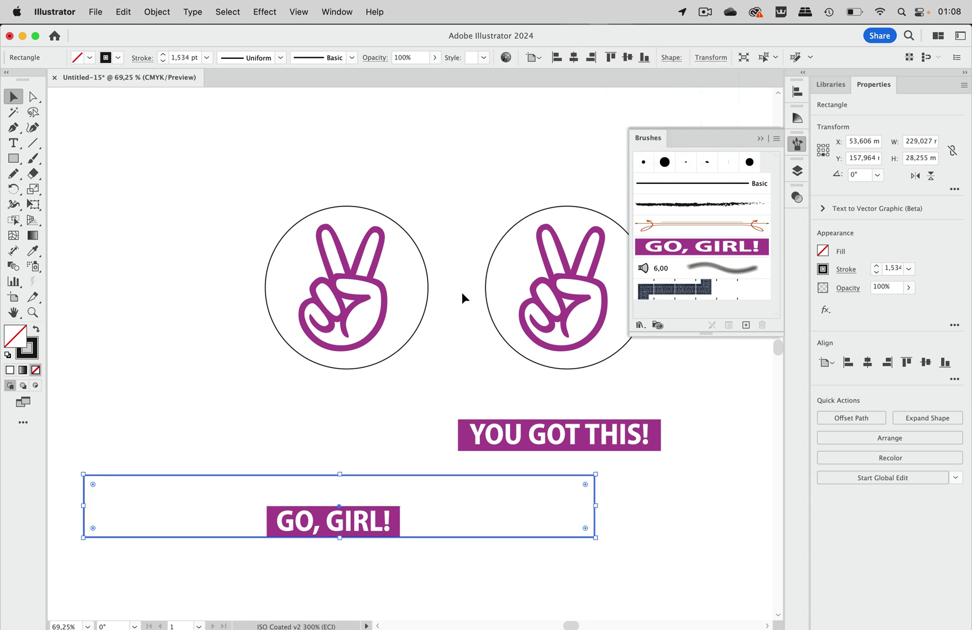
- Centre GO, GIRL! horizontally in the rectangle and drag a copy of the rectangle further down
drag(303, 451, 374, 562)
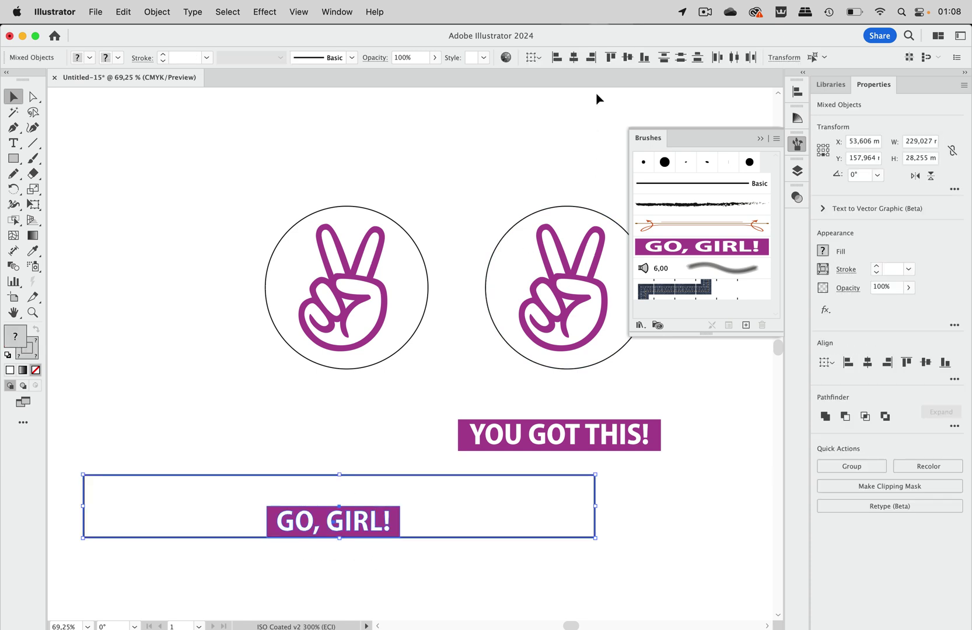
click(574, 58)
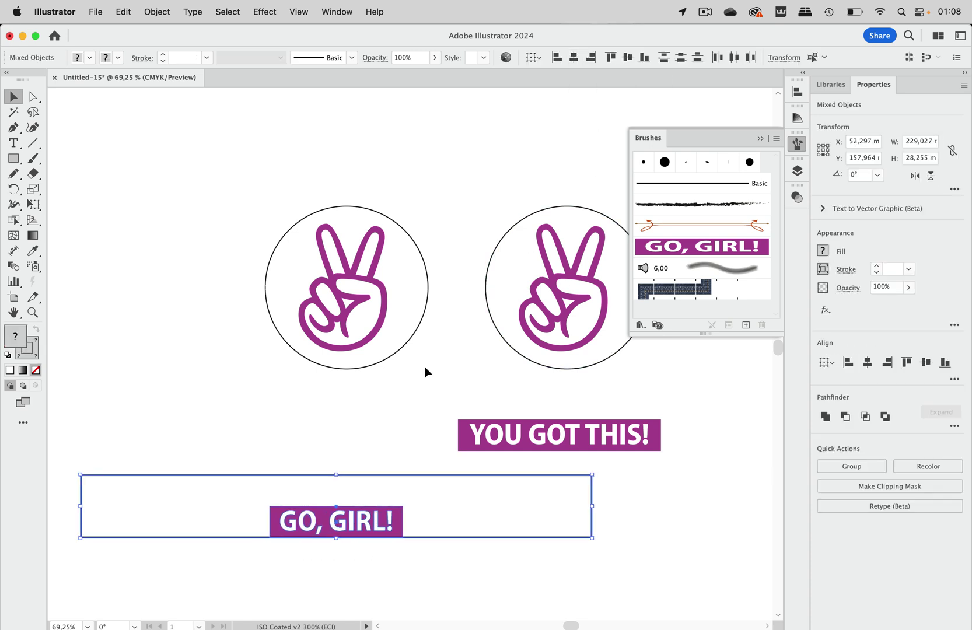
click(396, 433)
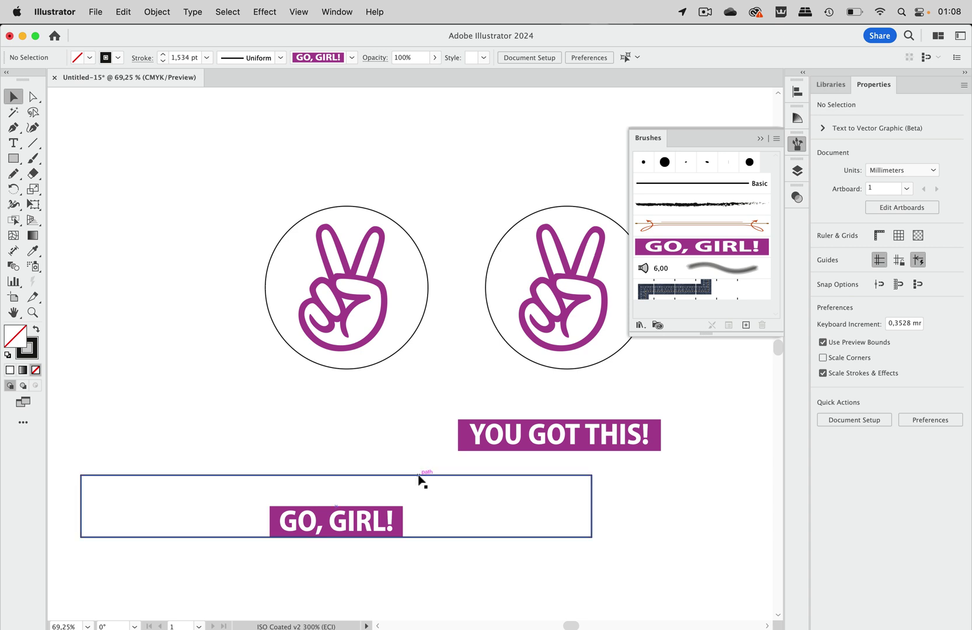
alt+drag(419, 479, 589, 565)
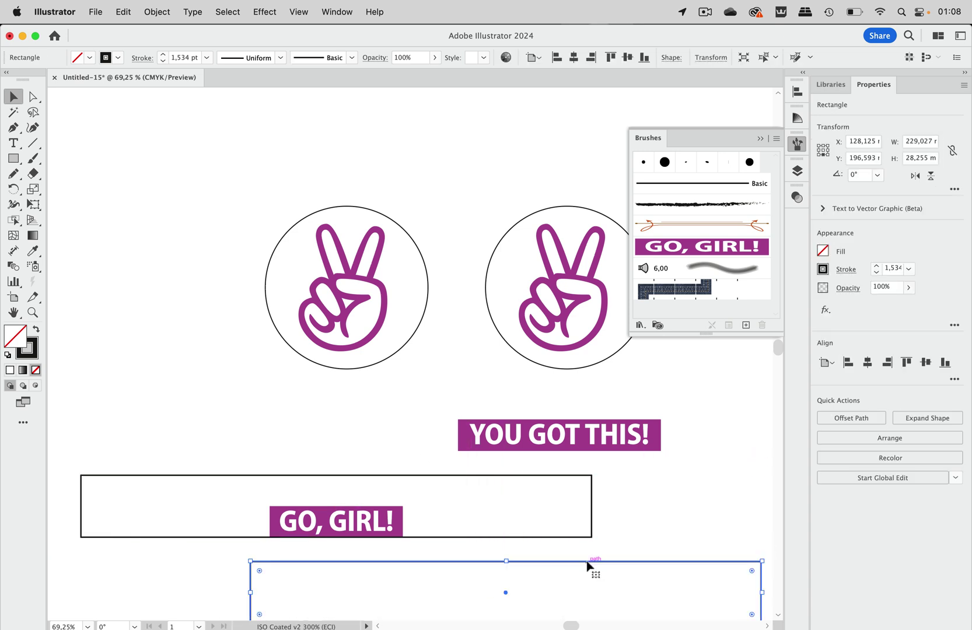
click(377, 479)
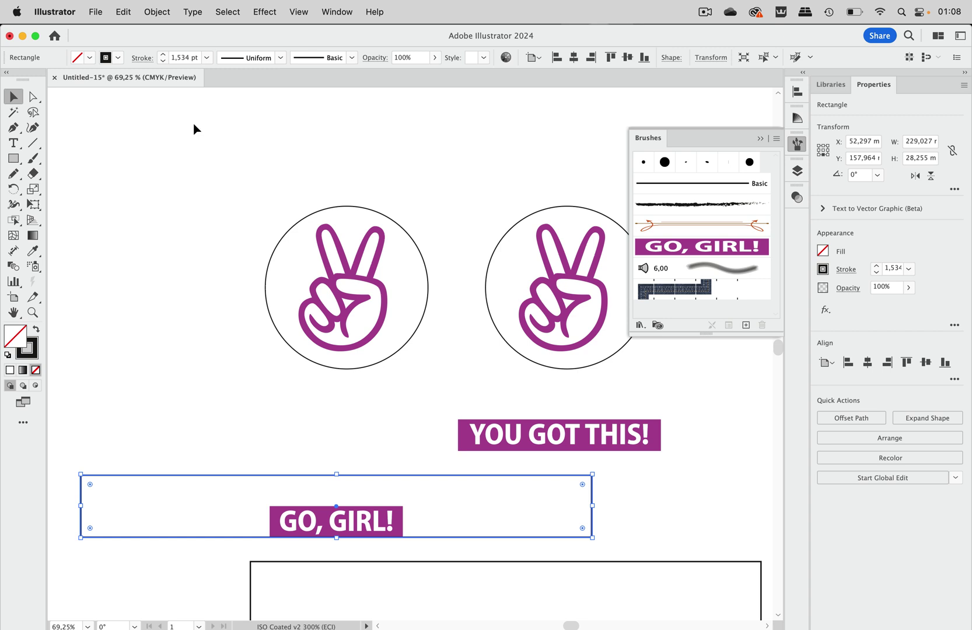
- Set the upper rectangle's stroke to None and check its objects in Layer 1
click(117, 58)
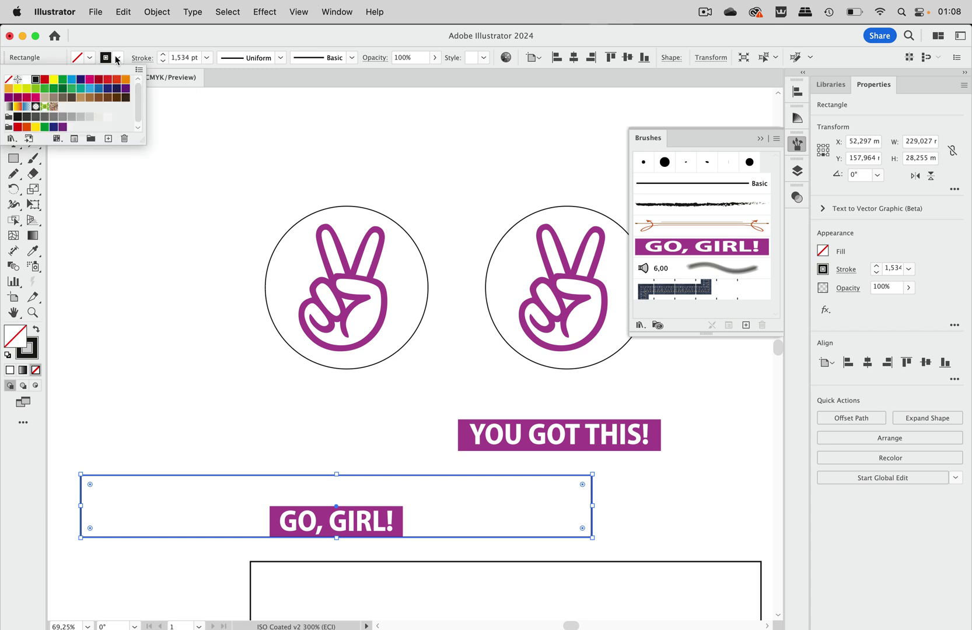
click(8, 79)
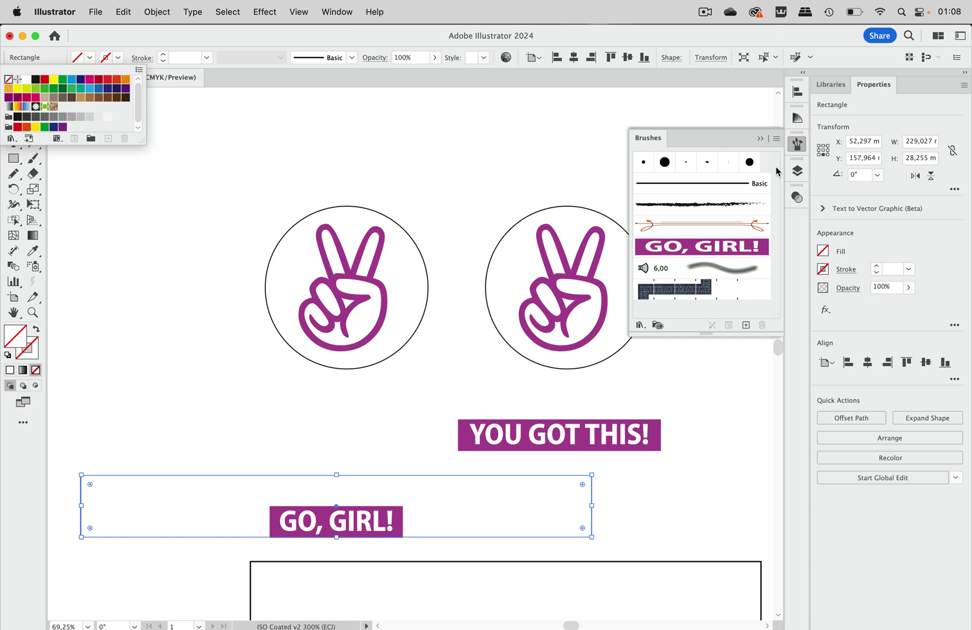
click(796, 172)
click(796, 171)
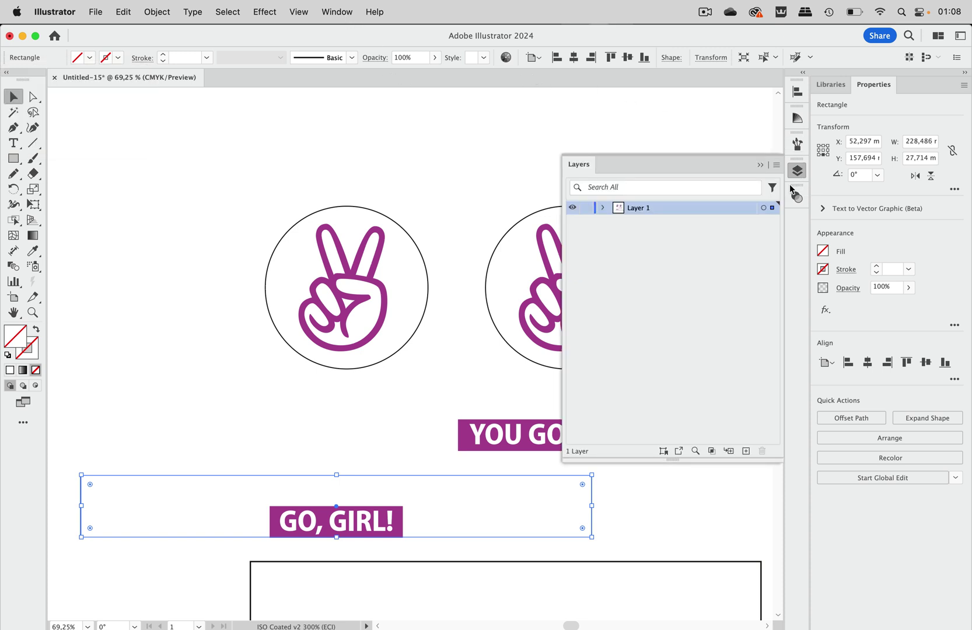
click(603, 208)
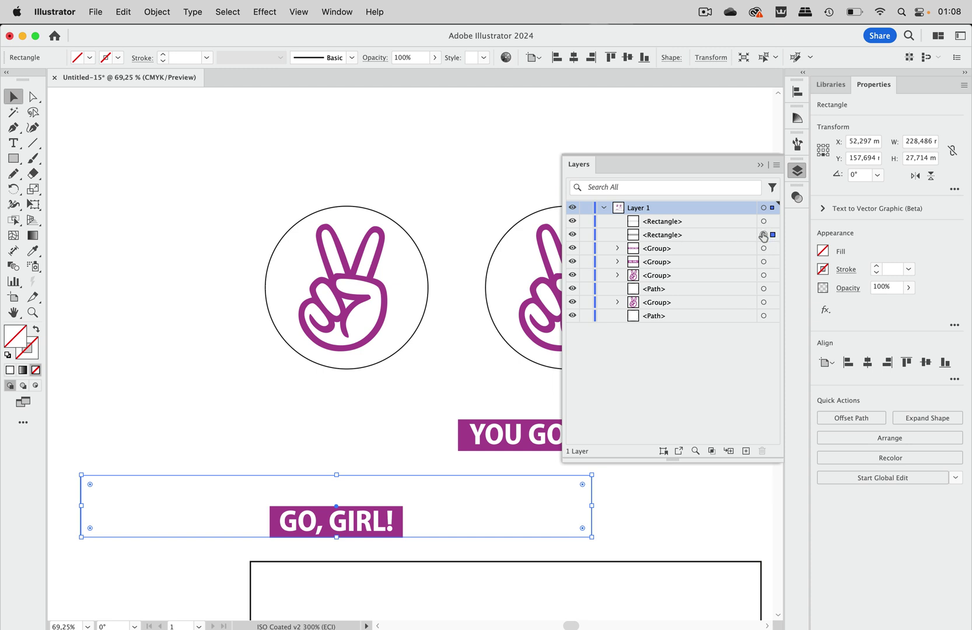
click(796, 170)
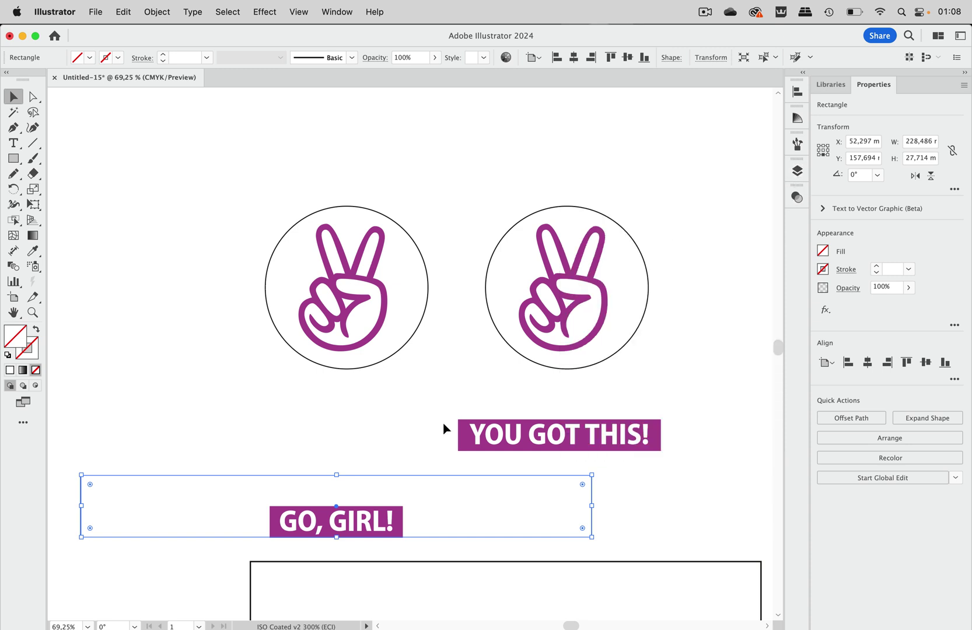
scroll(445, 429, down, 3)
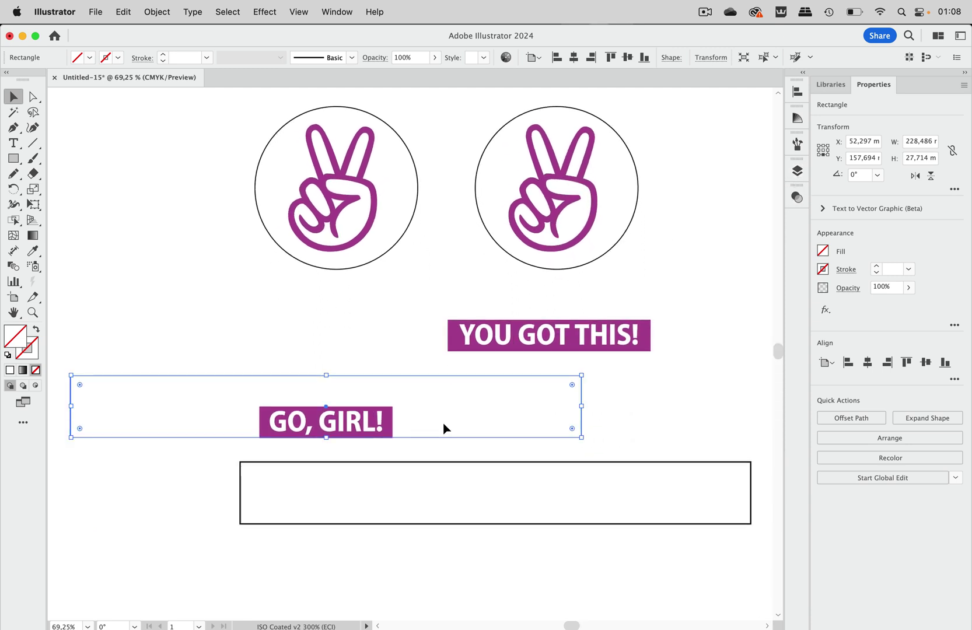
- Send the rectangle to the back, behind the GO, GIRL! banner
click(157, 11)
mouse_move(206, 49)
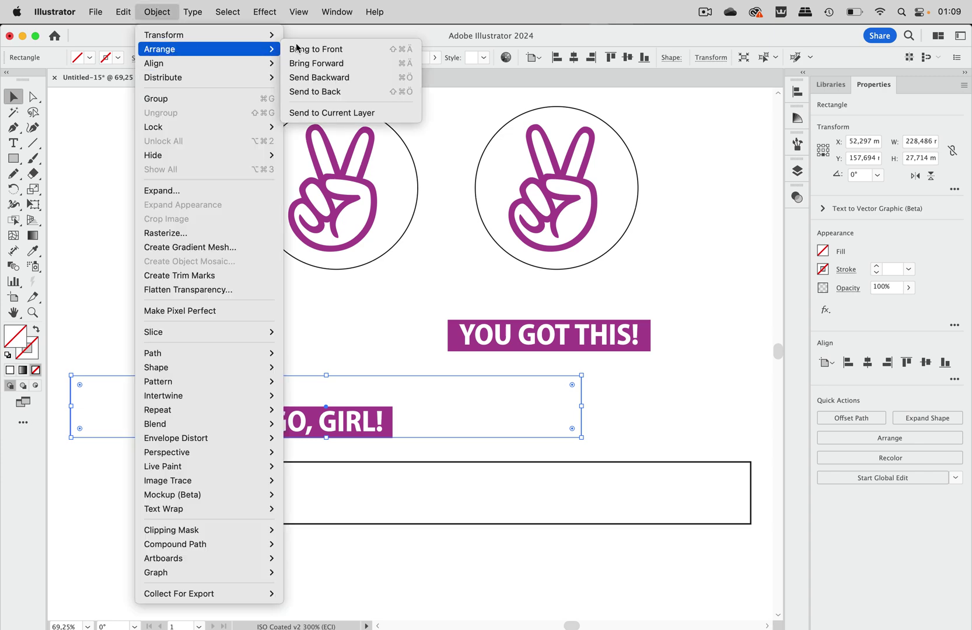
click(329, 91)
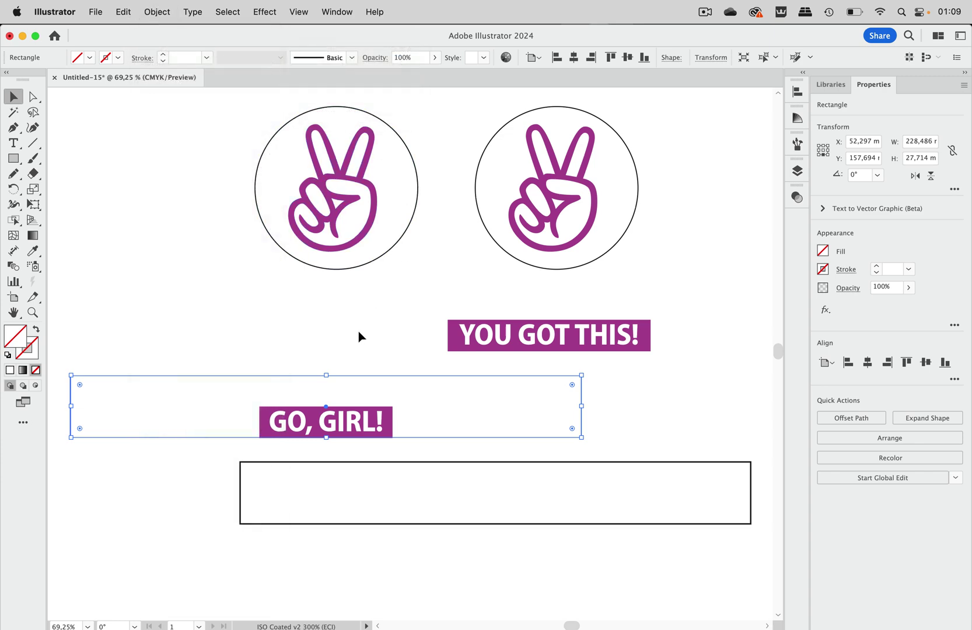
click(359, 337)
- Save the GO, GIRL! banner and its framing rectangle as a default art brush
drag(392, 348, 306, 431)
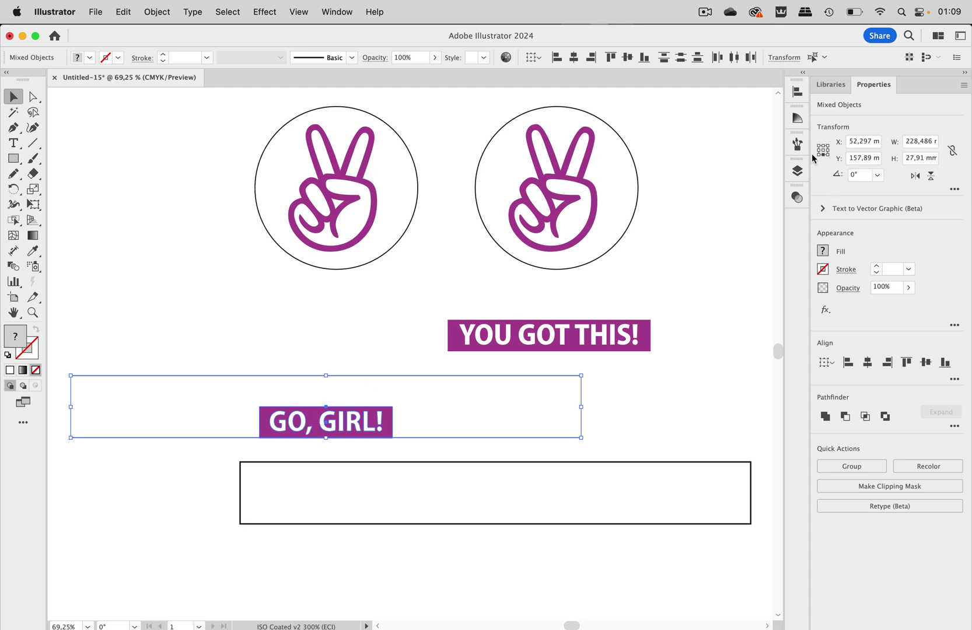
click(796, 144)
drag(379, 427, 675, 306)
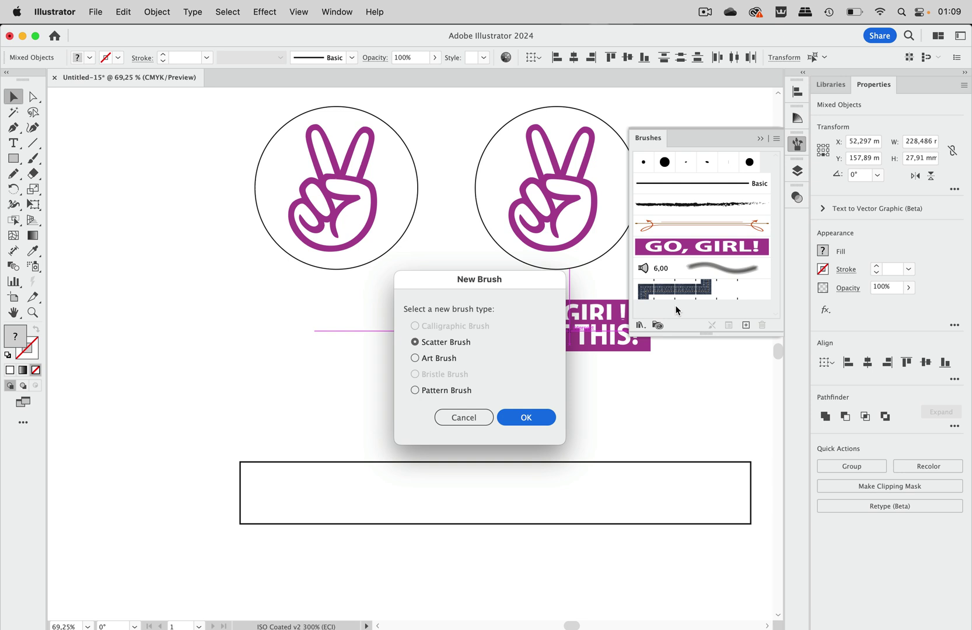
click(448, 360)
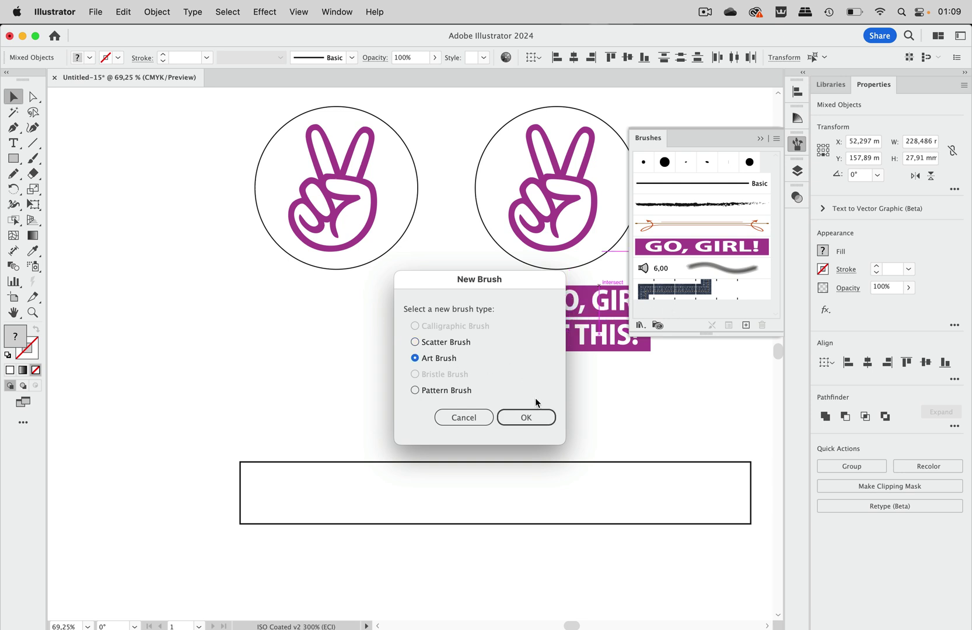
click(527, 417)
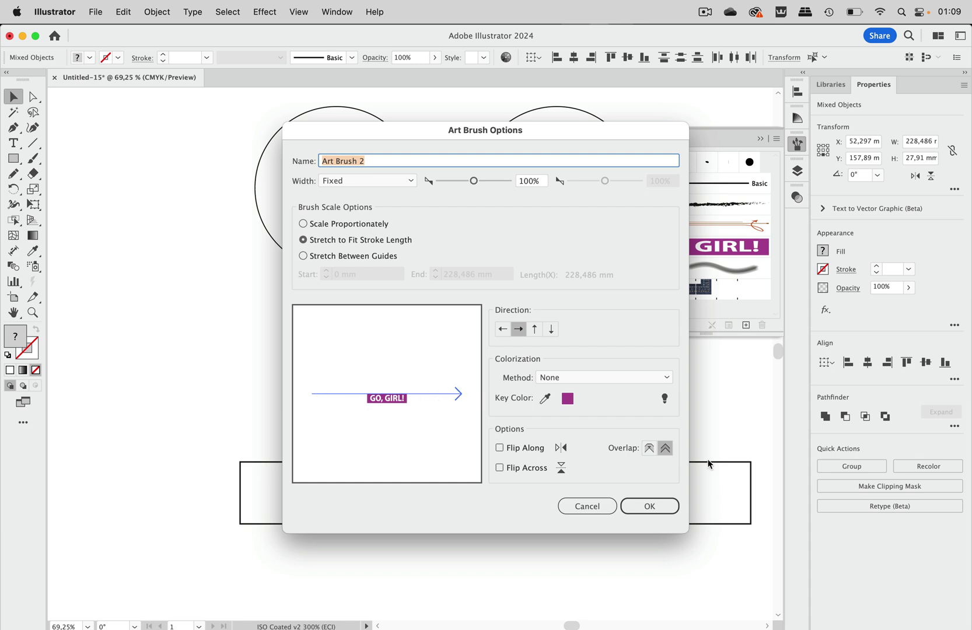
click(649, 506)
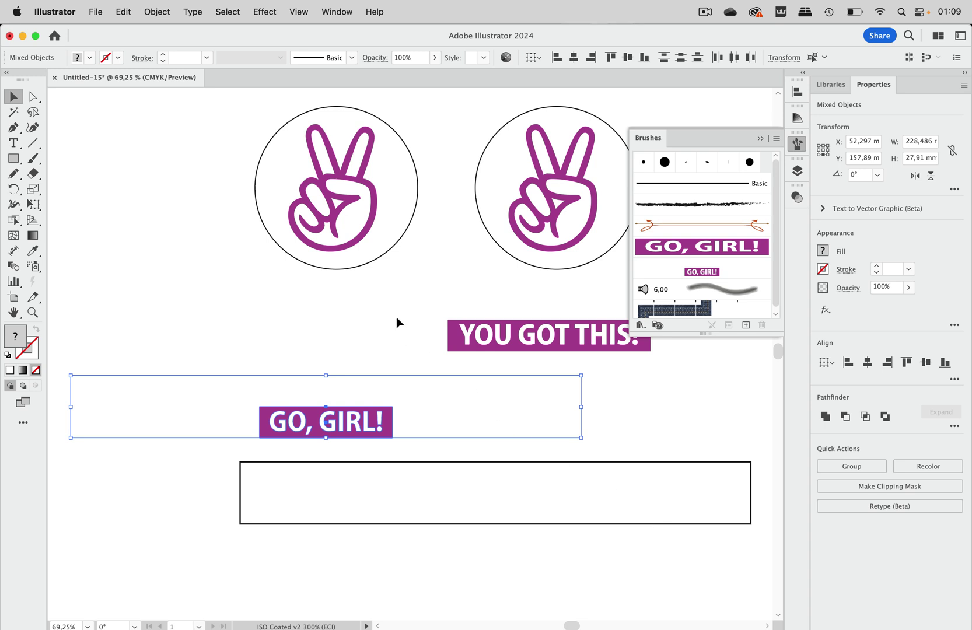
- Apply the GO, GIRL! brush to the left circle and reverse its path direction
click(357, 266)
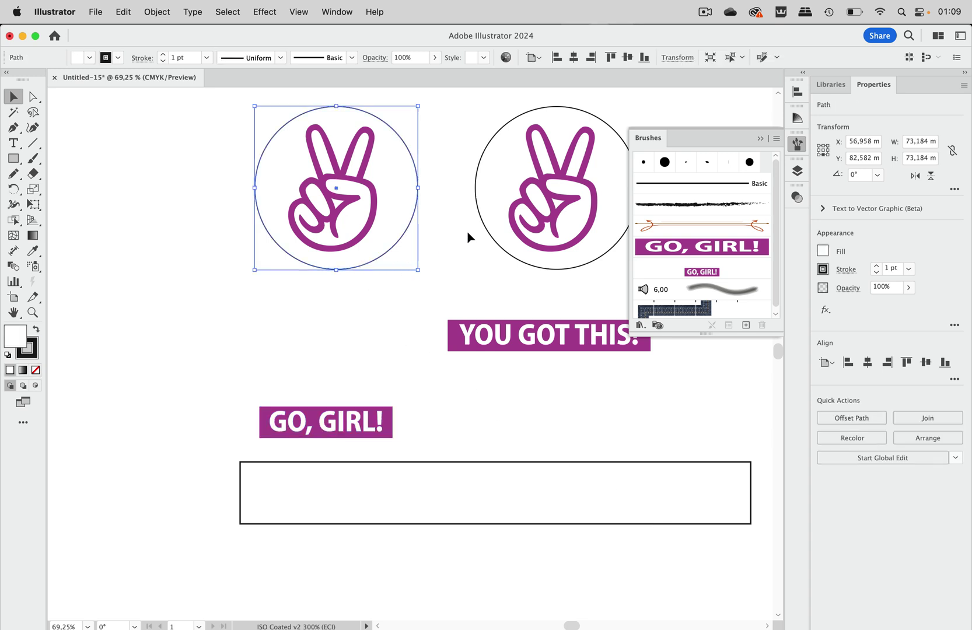
click(698, 271)
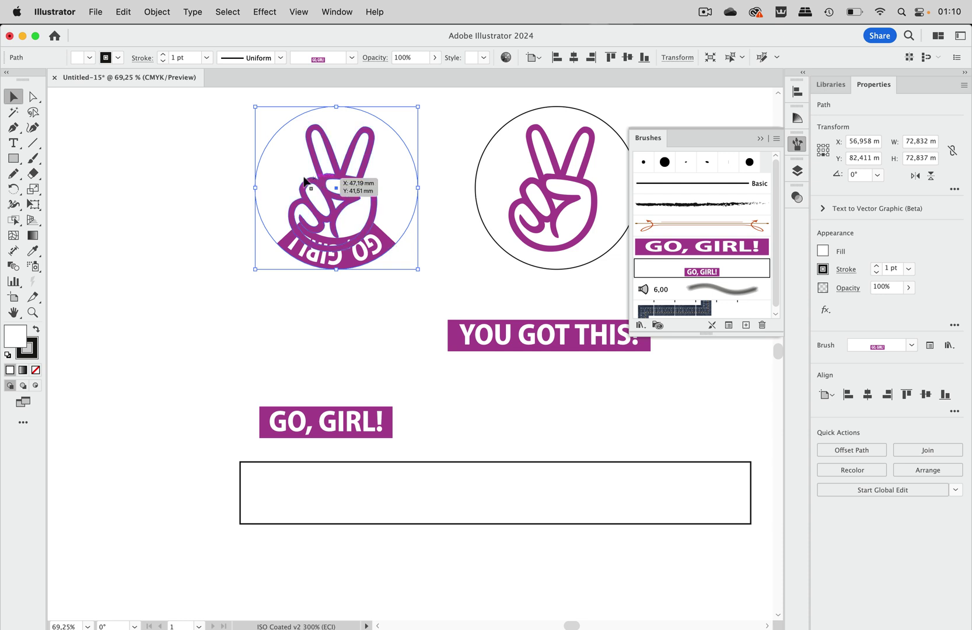
click(159, 16)
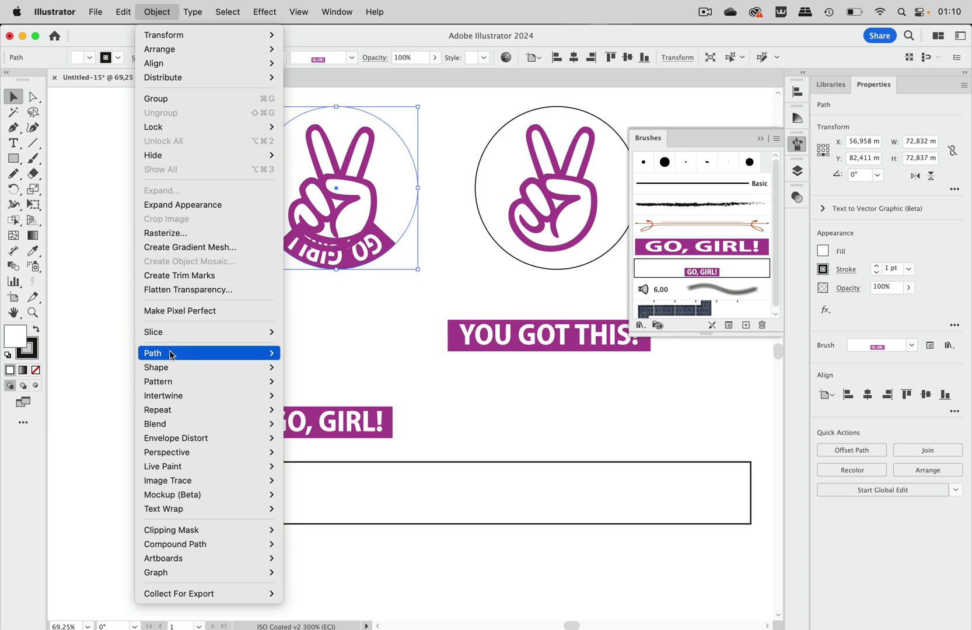
mouse_move(205, 353)
click(363, 417)
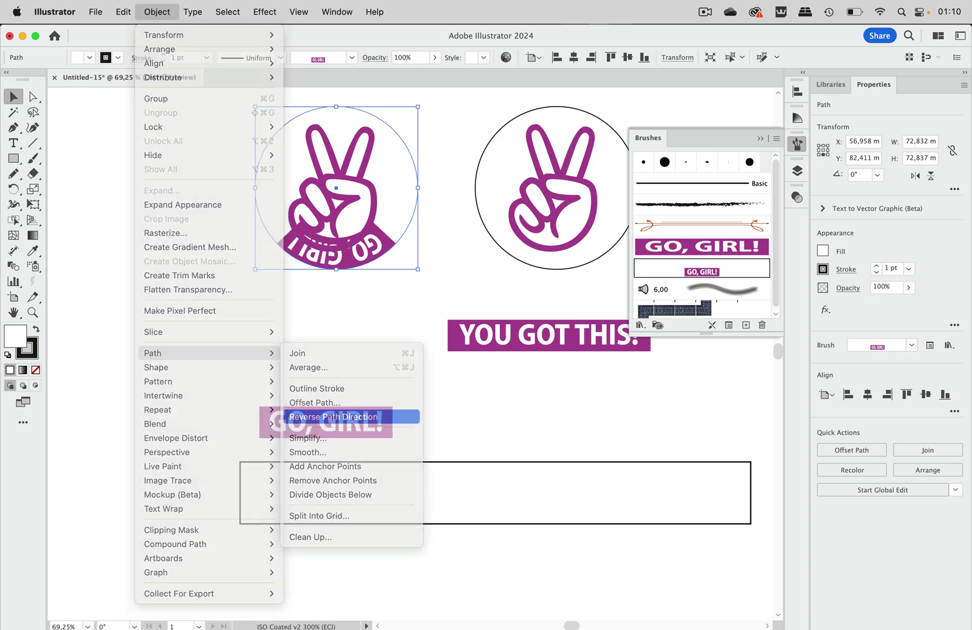
click(367, 346)
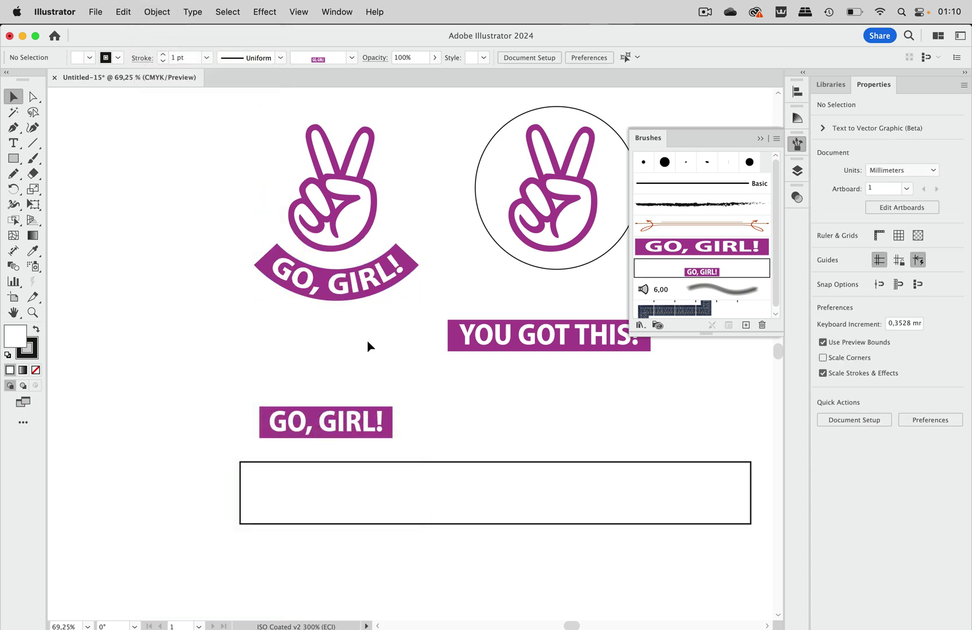
scroll(367, 346, right, 5)
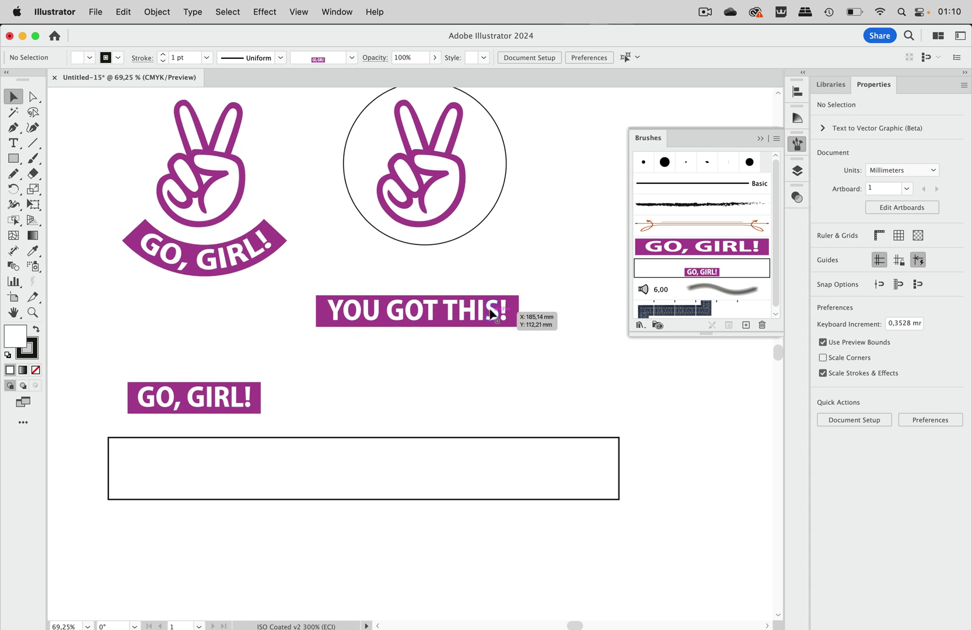
- Place YOU GOT THIS! in the lower rectangle, aligned horizontal centre and bottom
drag(491, 312, 446, 475)
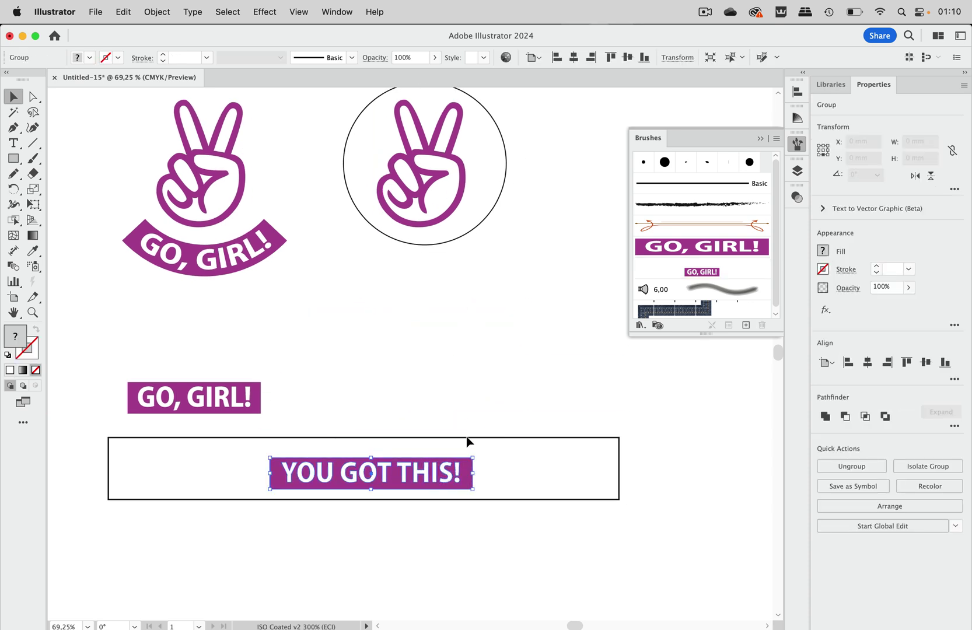
mouse_move(484, 421)
mouse_down()
mouse_move(430, 534)
mouse_move(446, 469)
mouse_up()
click(369, 570)
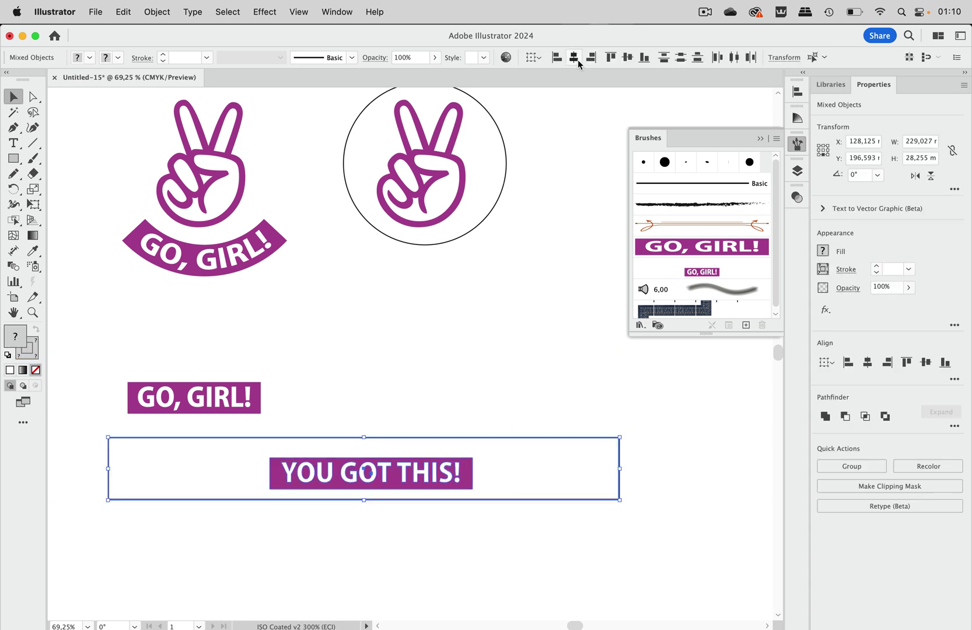
click(575, 60)
click(644, 59)
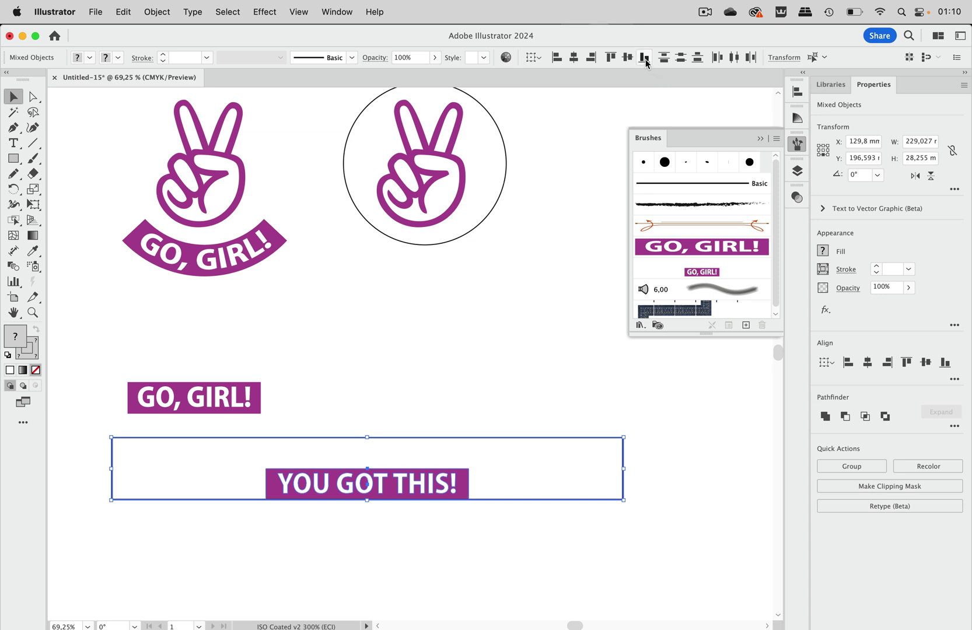
- Set the rectangle's stroke to None and send it behind the YOU GOT THIS! banner
drag(644, 417, 581, 544)
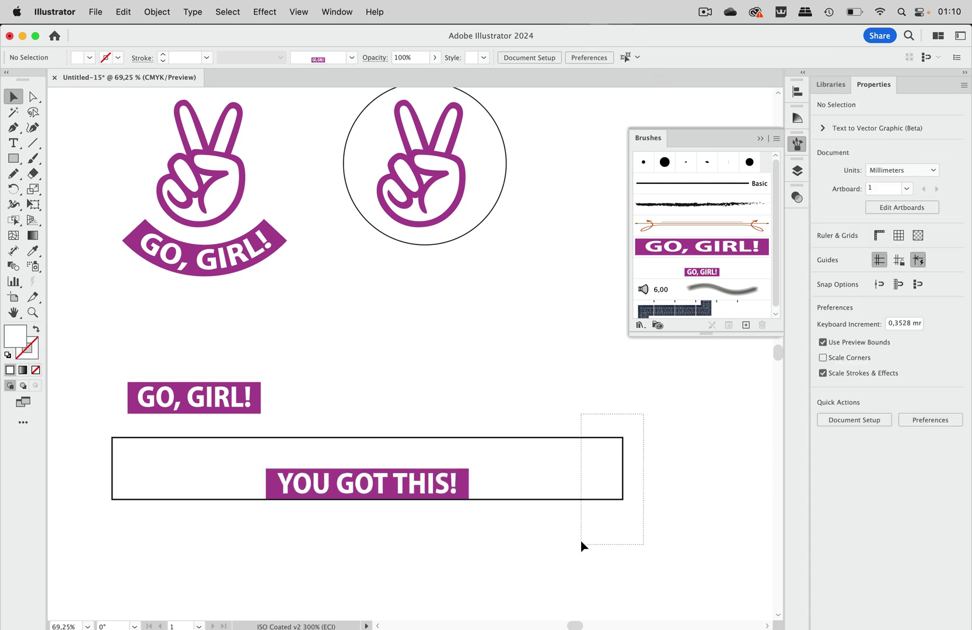
click(119, 59)
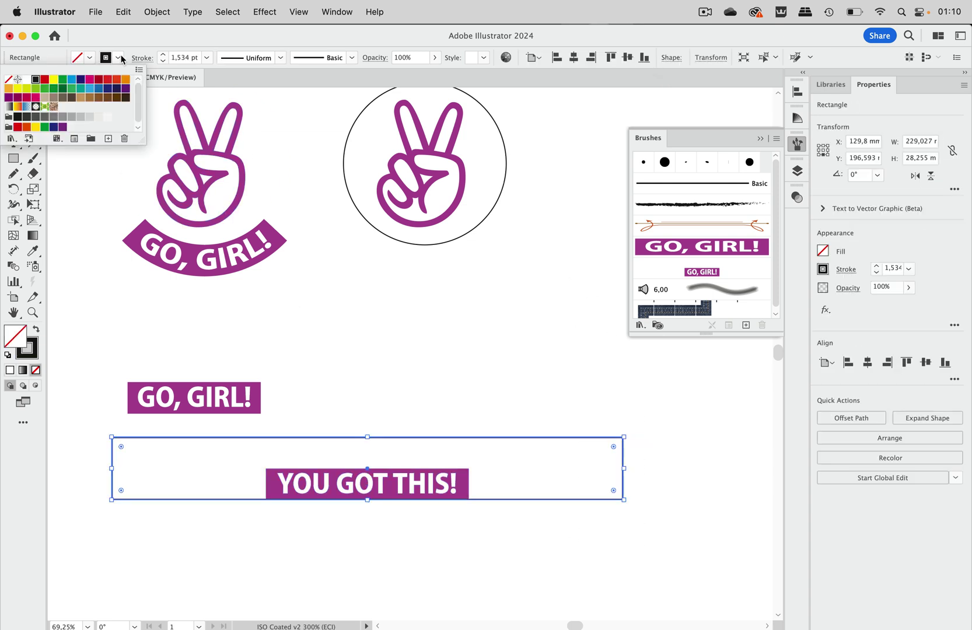
click(8, 78)
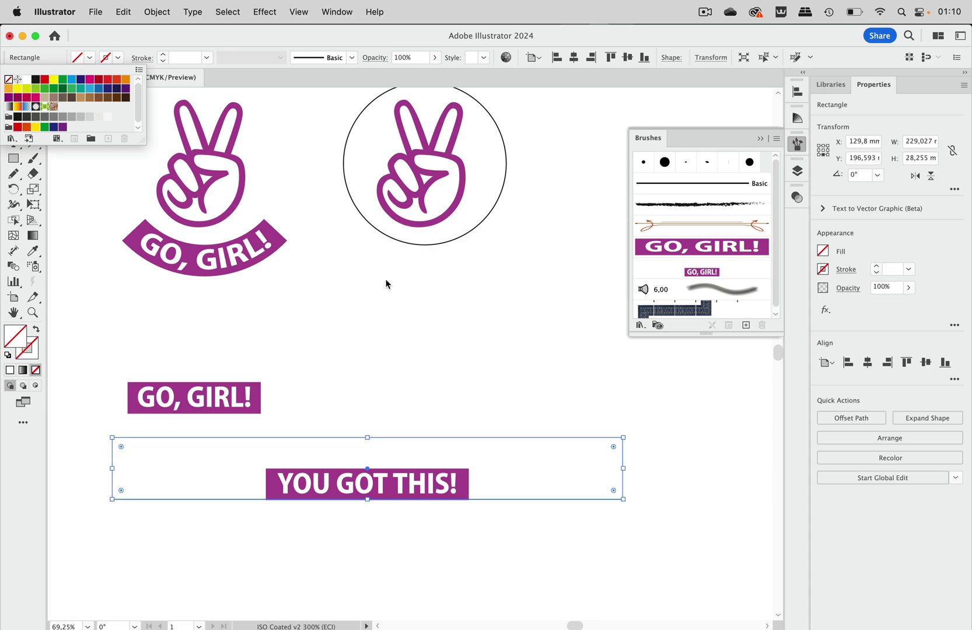
click(161, 13)
click(159, 12)
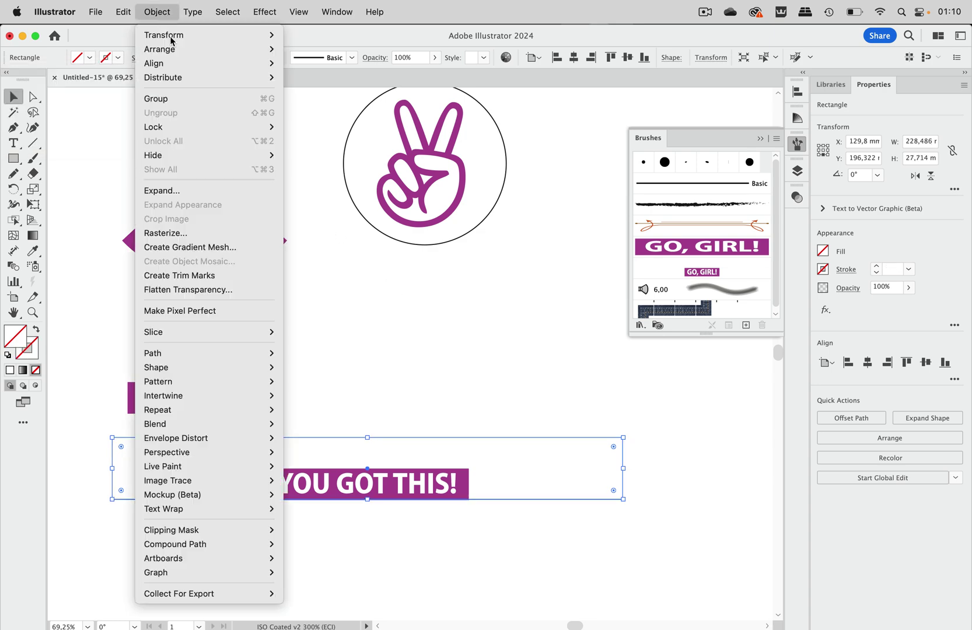
click(303, 93)
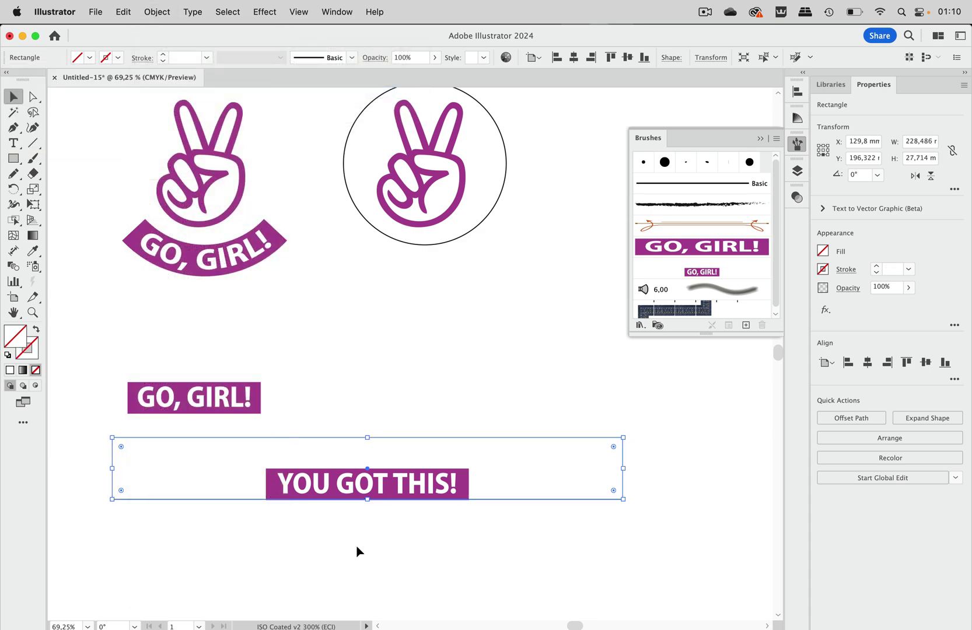
- Save the YOU GOT THIS! banner and rectangle as an art brush with default options
drag(358, 550, 662, 307)
click(448, 361)
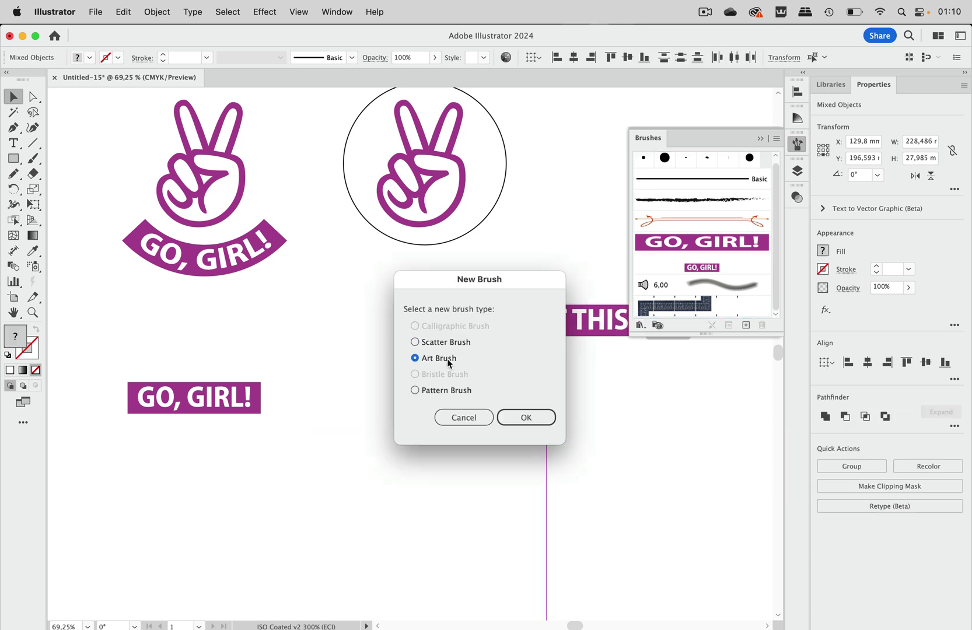
click(535, 412)
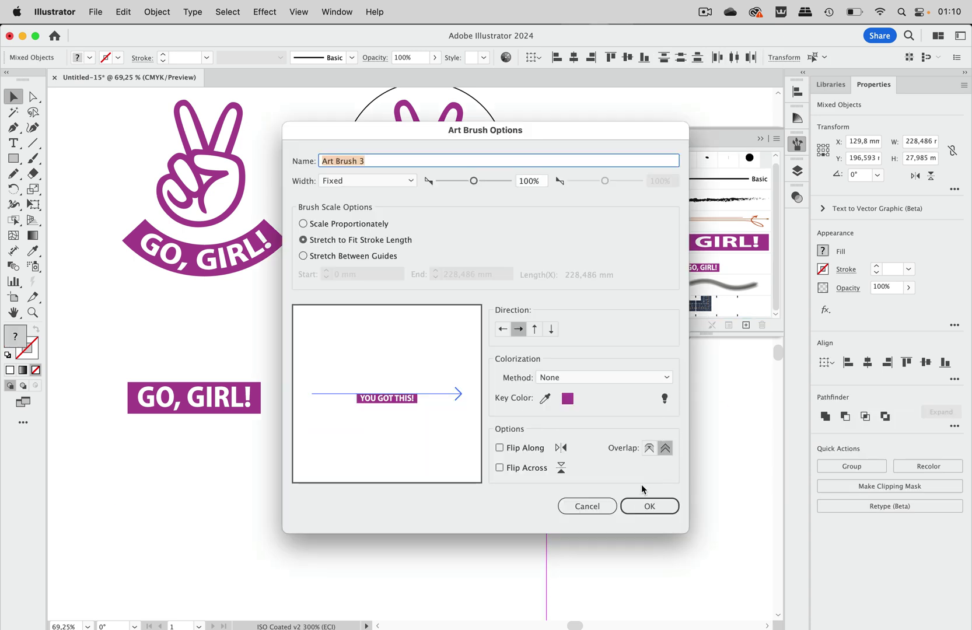
click(649, 506)
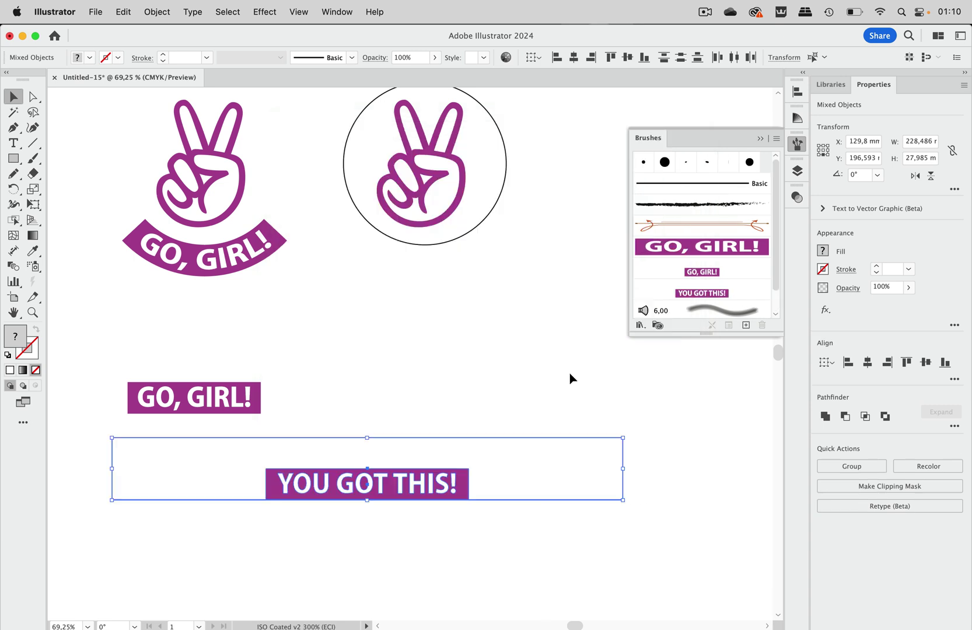
- Apply the YOU GOT THIS! brush to the right circle and reverse its path direction so the text reads upright
click(463, 241)
click(676, 293)
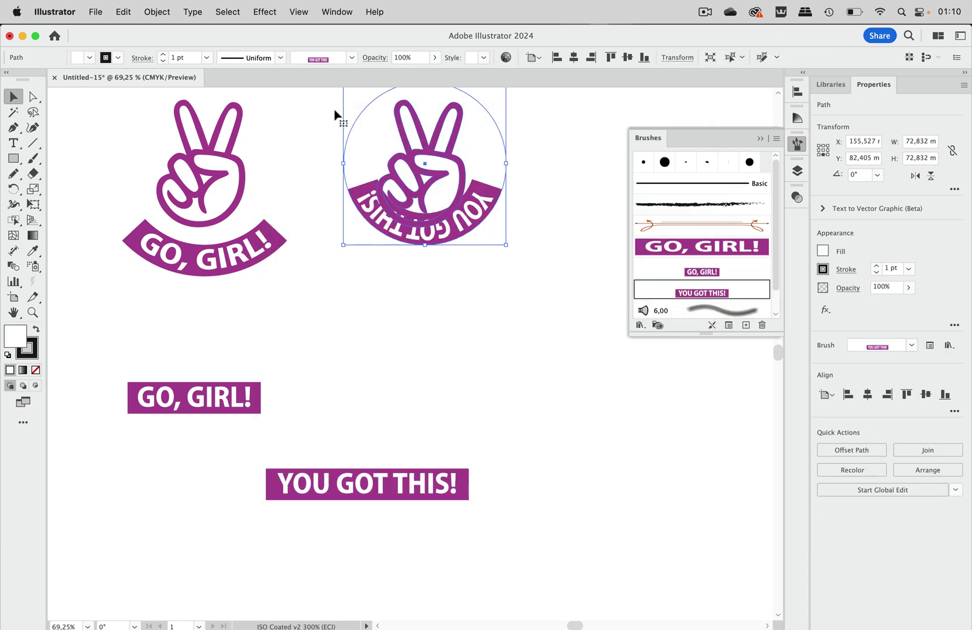
click(157, 11)
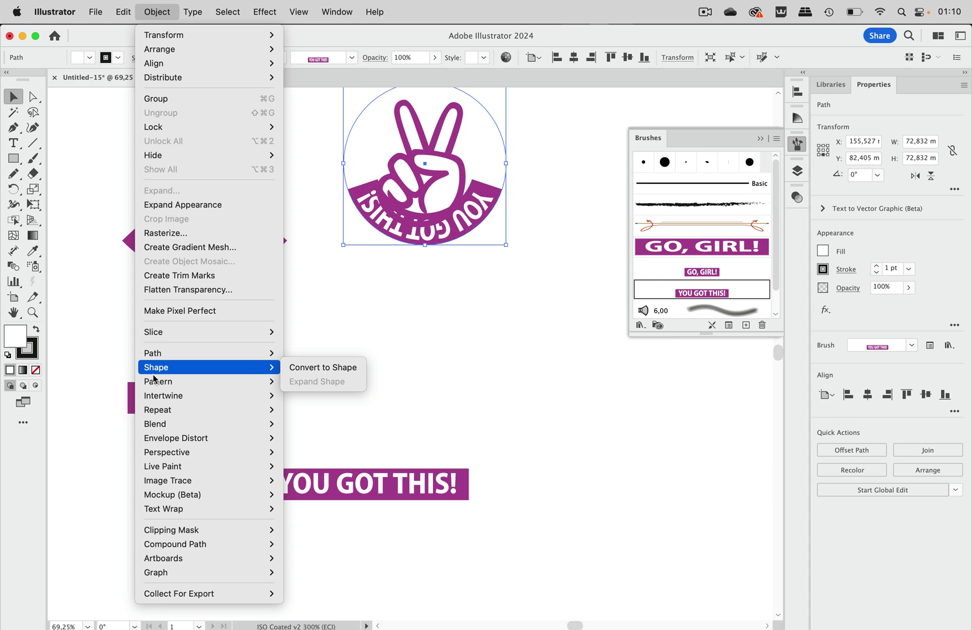
mouse_move(207, 354)
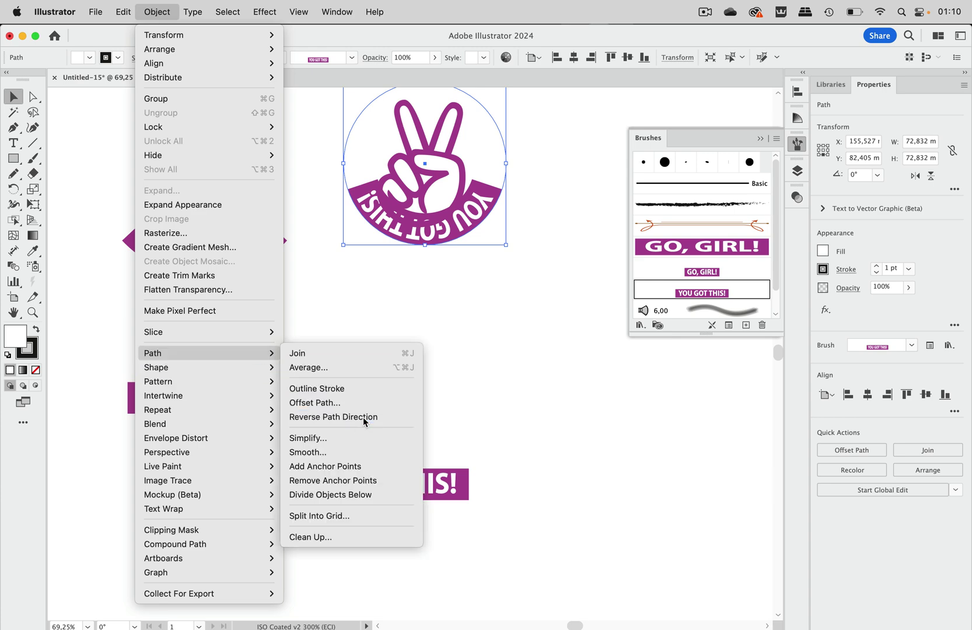
click(362, 417)
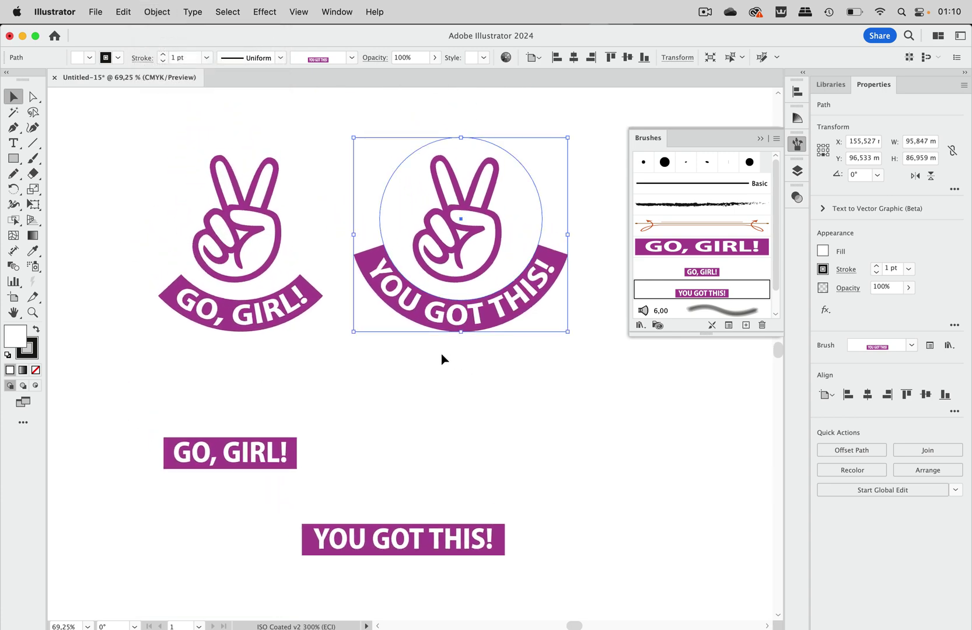
click(585, 166)
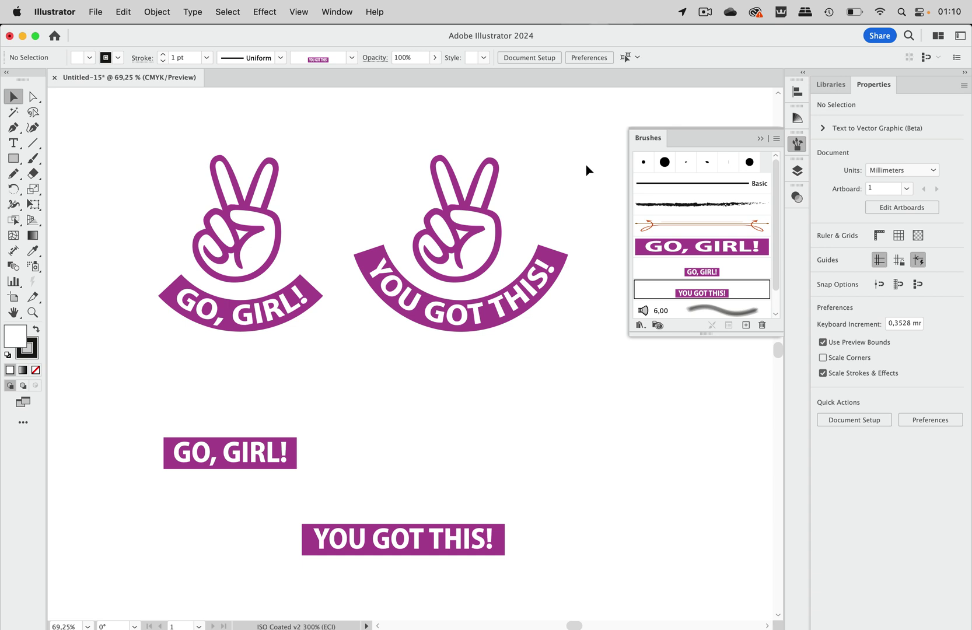